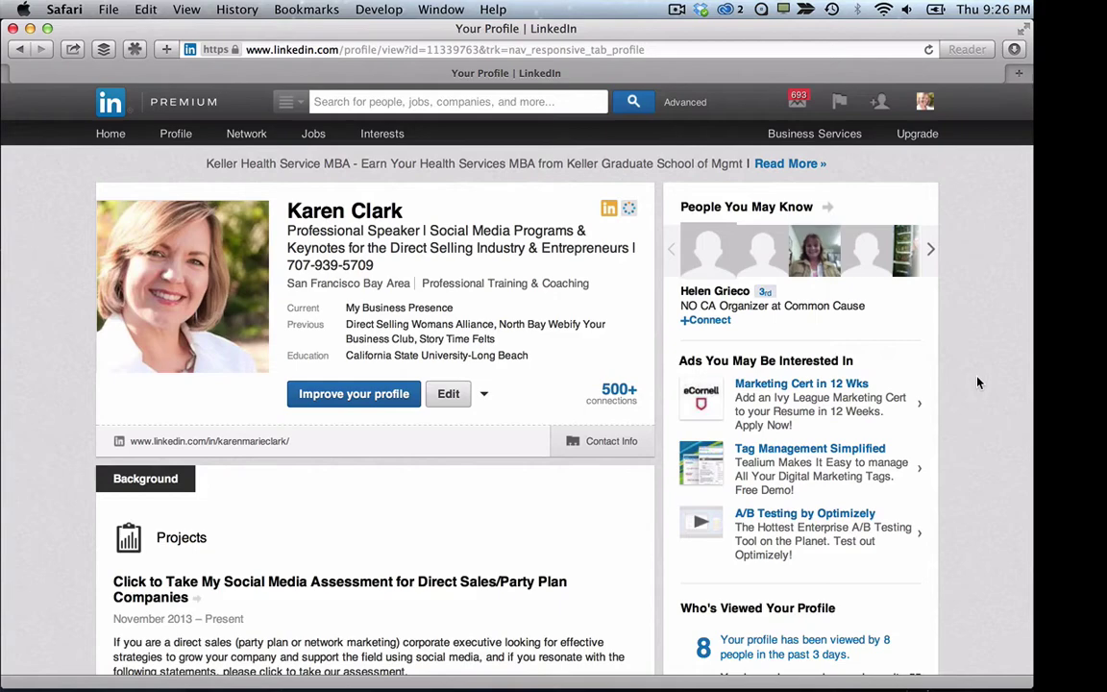
- Examine the profile's Background from the Projects entries down to the Summary media and the start of Experience
scroll(978, 383, down, 4)
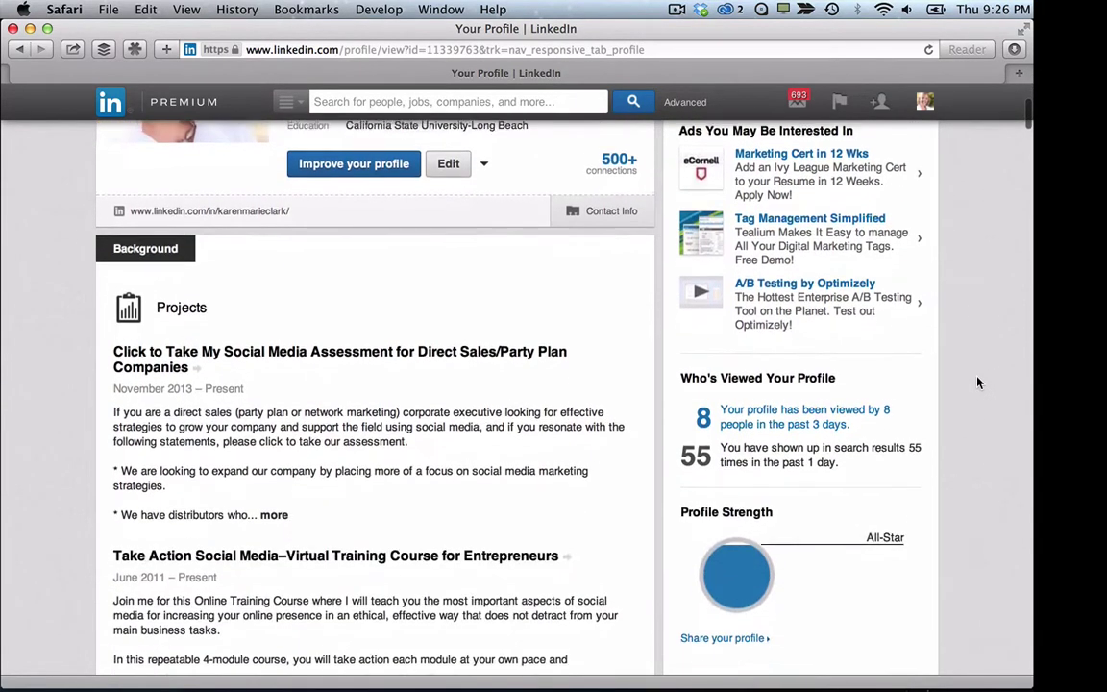
scroll(978, 382, up, 5)
scroll(979, 382, down, 8)
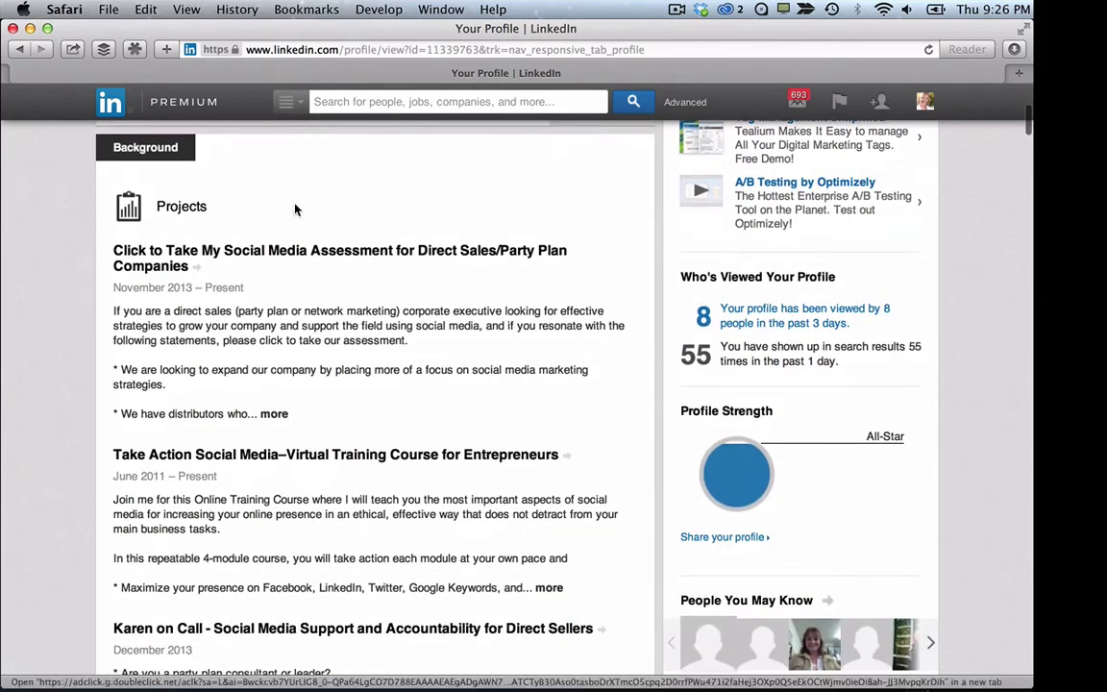
scroll(230, 439, down, 15)
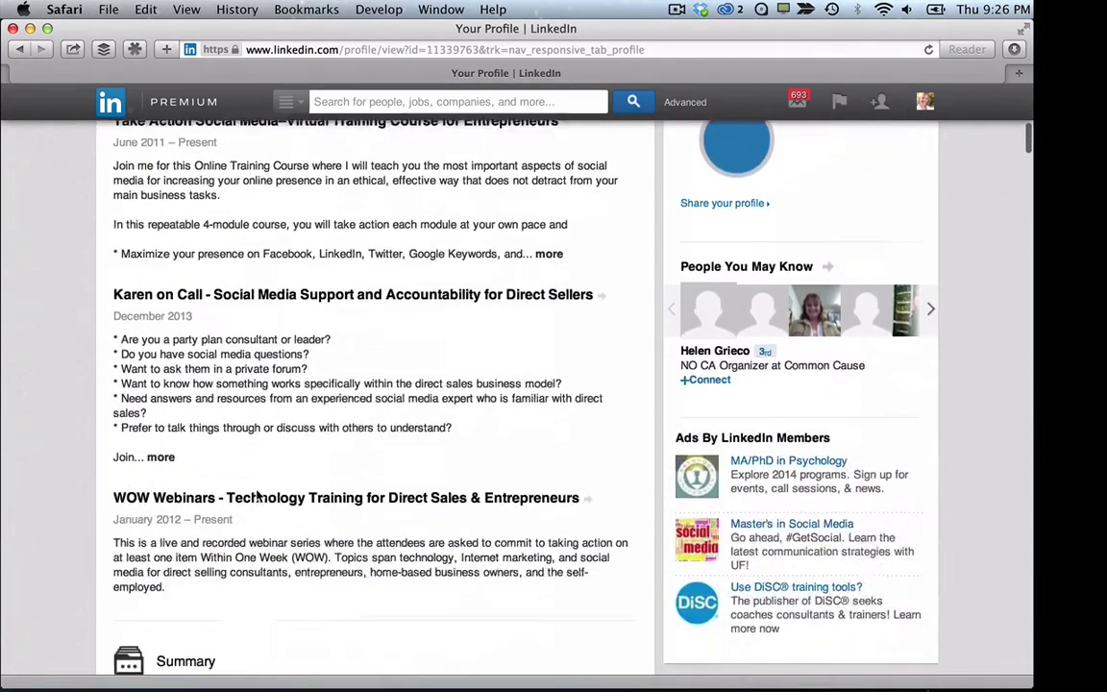
scroll(258, 495, down, 15)
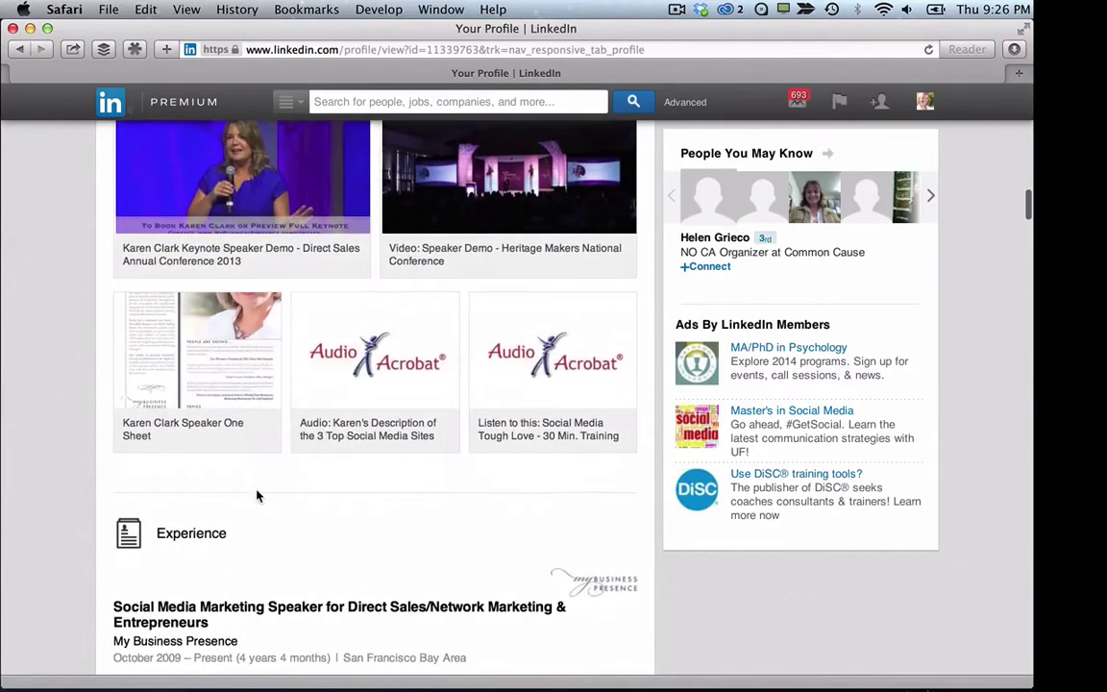
scroll(257, 496, up, 20)
scroll(257, 496, up, 15)
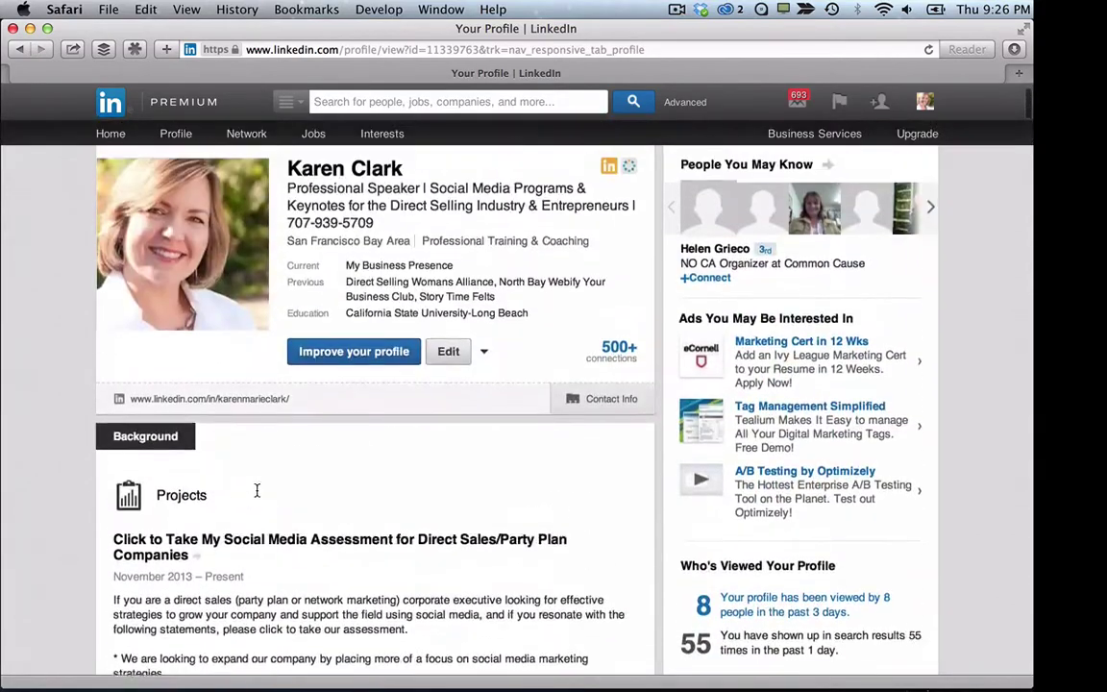
scroll(256, 492, down, 8)
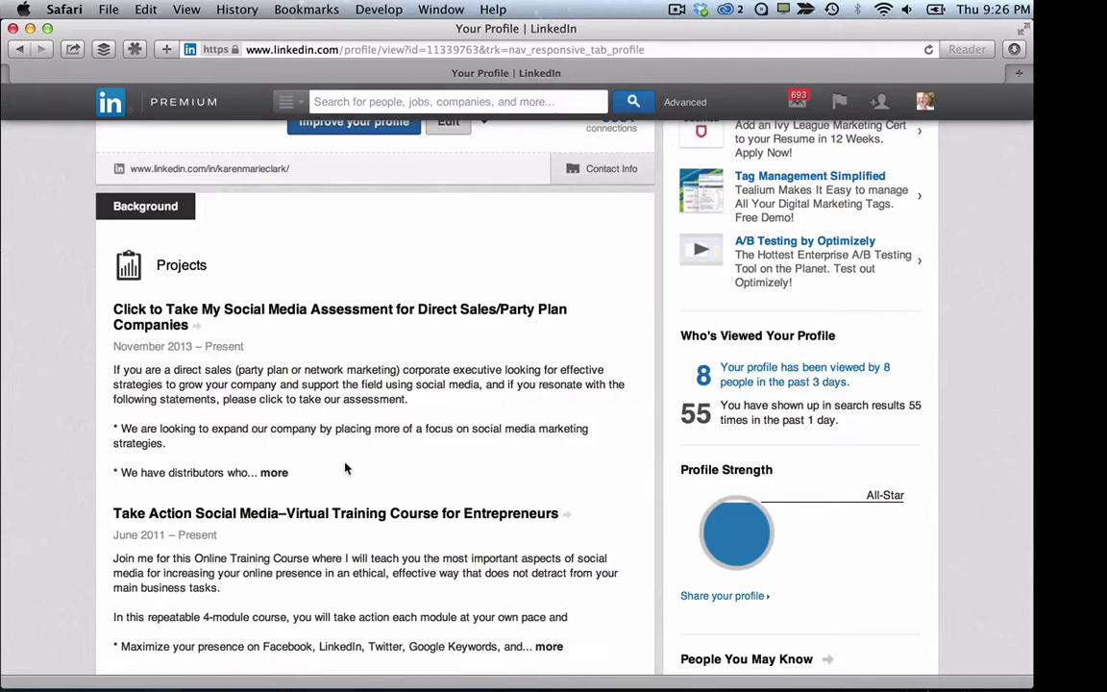
scroll(345, 466, down, 1)
scroll(345, 466, down, 1)
scroll(380, 538, down, 2)
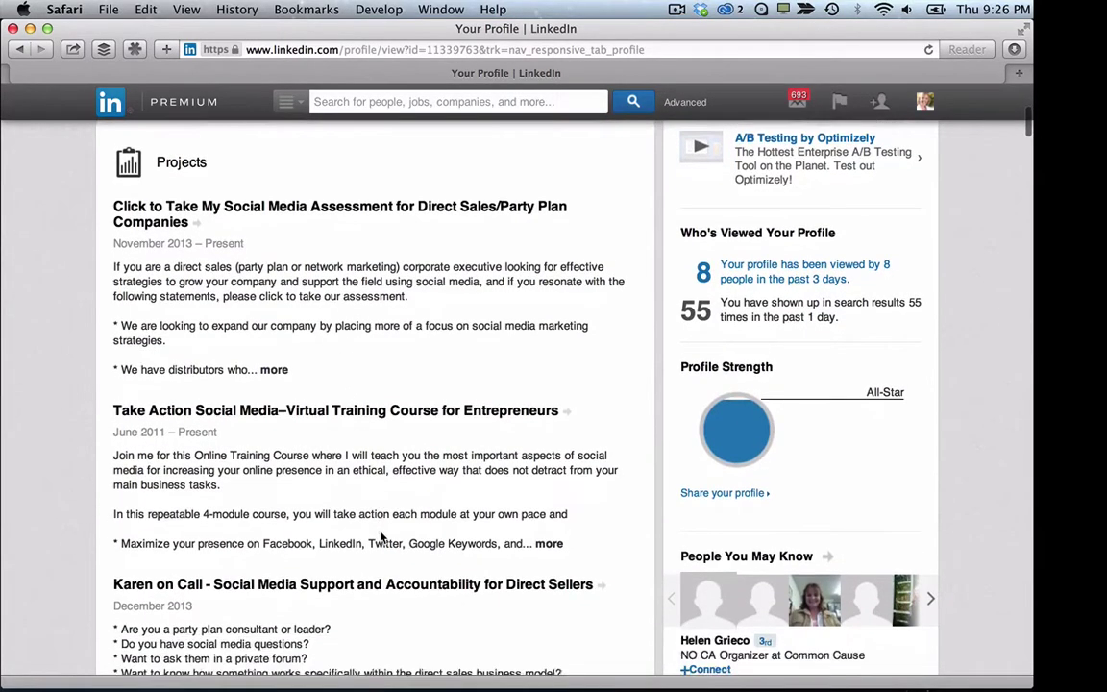
scroll(380, 539, up, 4)
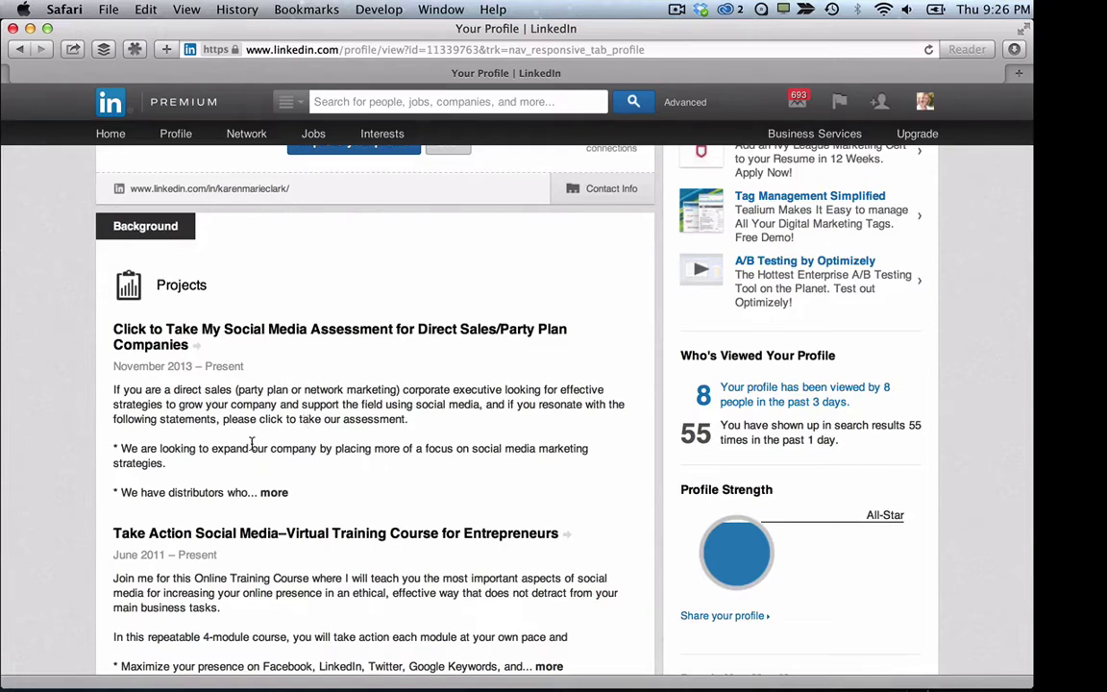
- Open the linked web pages of the first three projects one after another, returning to the profile after each
click(264, 339)
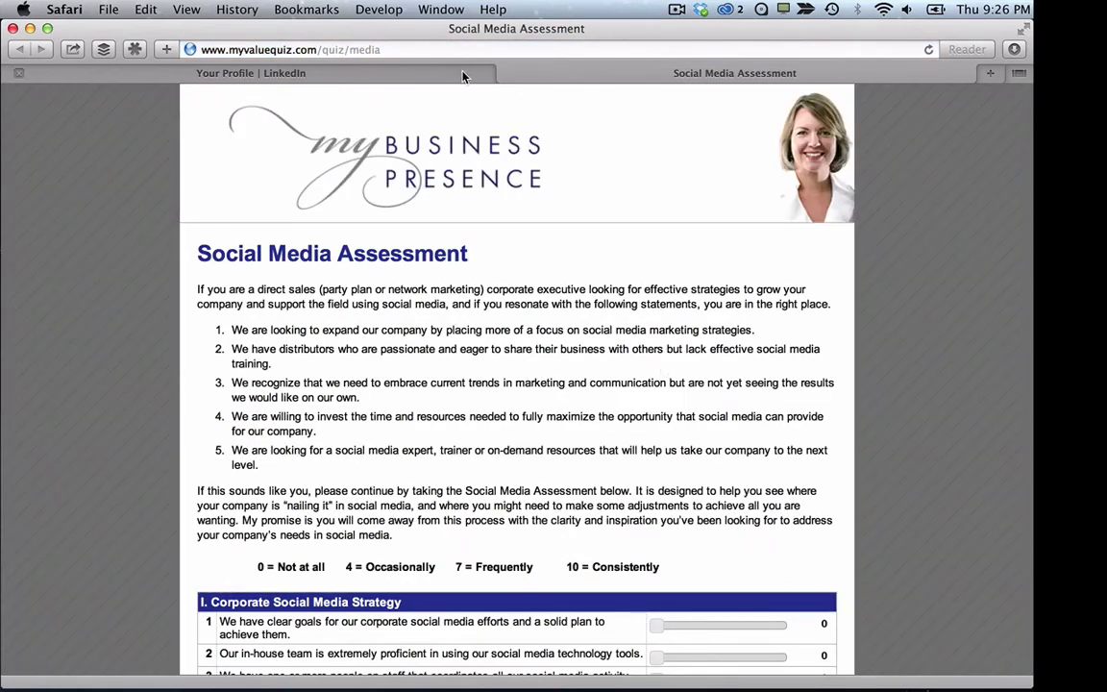
click(462, 76)
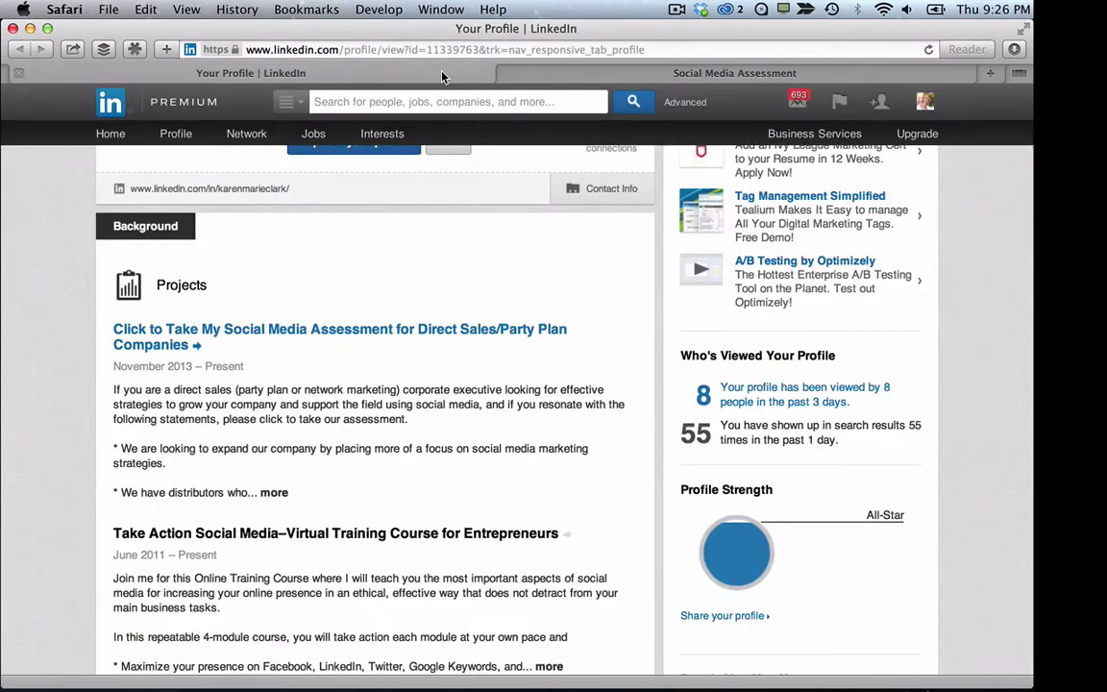
scroll(332, 419, down, 3)
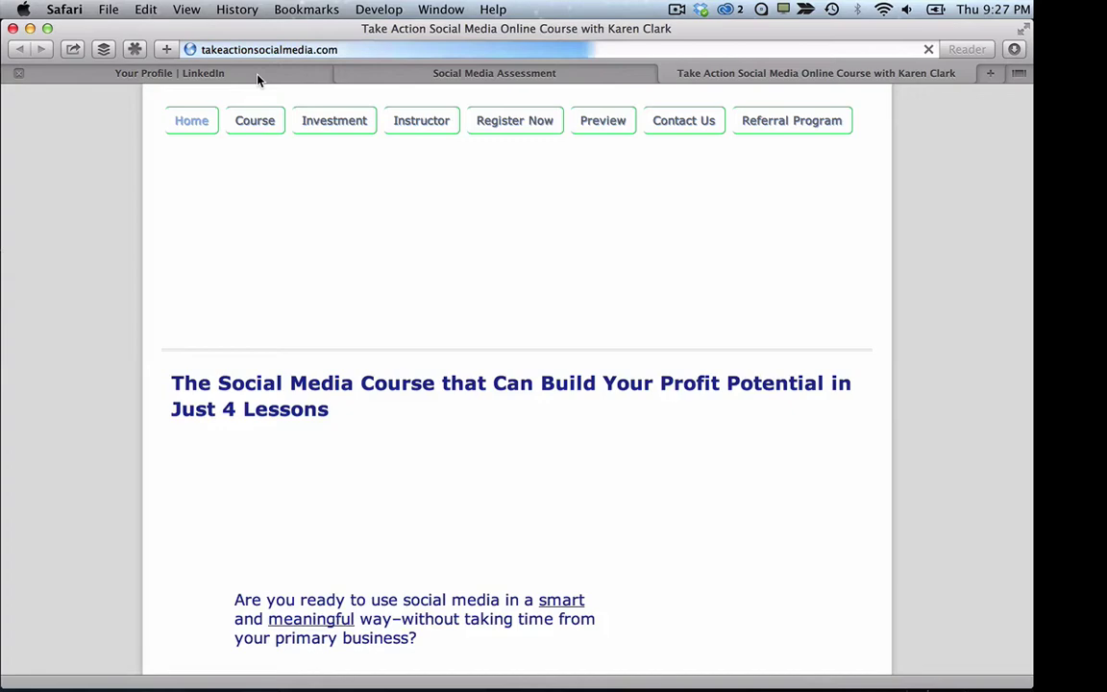
click(257, 75)
scroll(305, 321, down, 5)
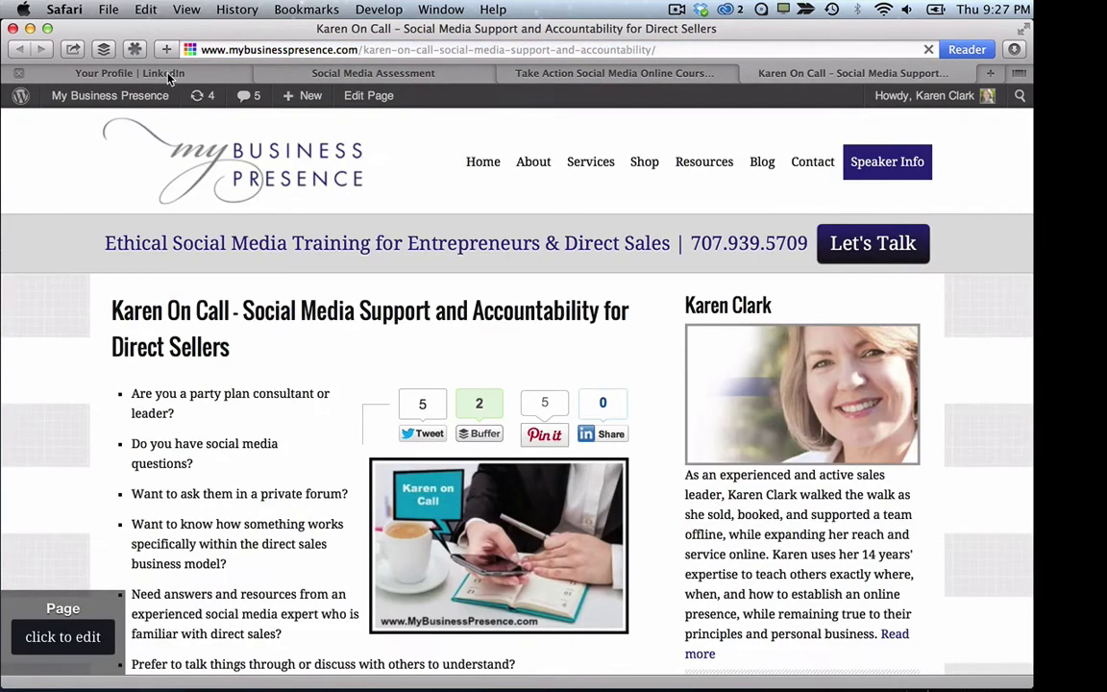
click(161, 74)
- Examine where the Projects section sits between the profile header and the Summary, and how its entries are presented
scroll(294, 413, down, 4)
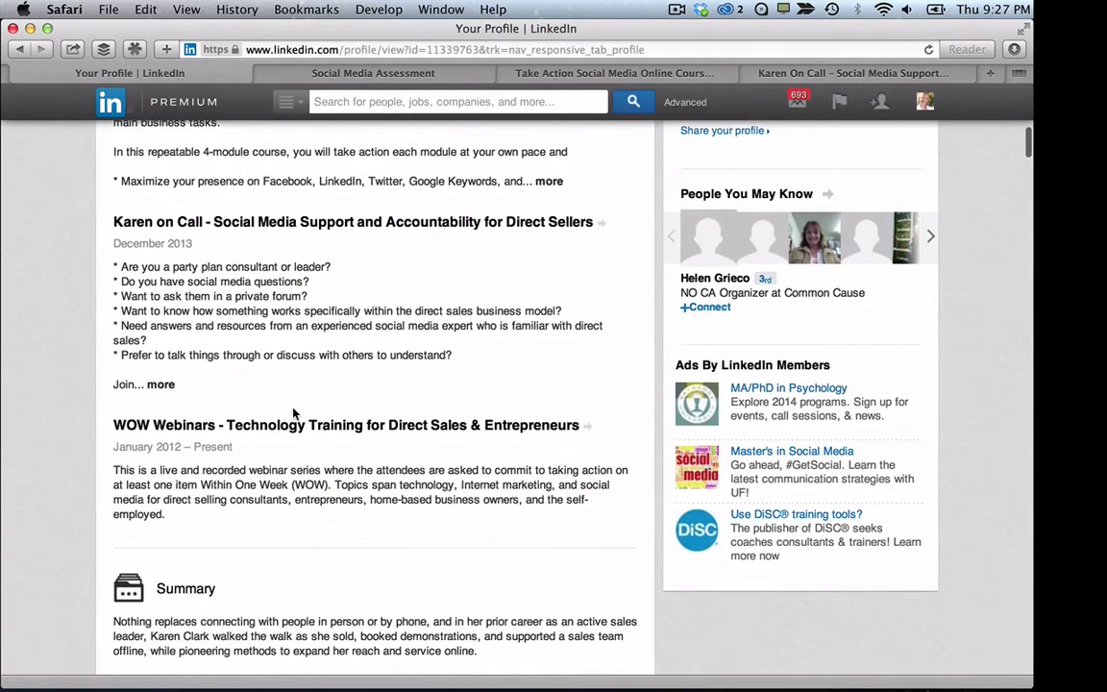
scroll(293, 413, up, 10)
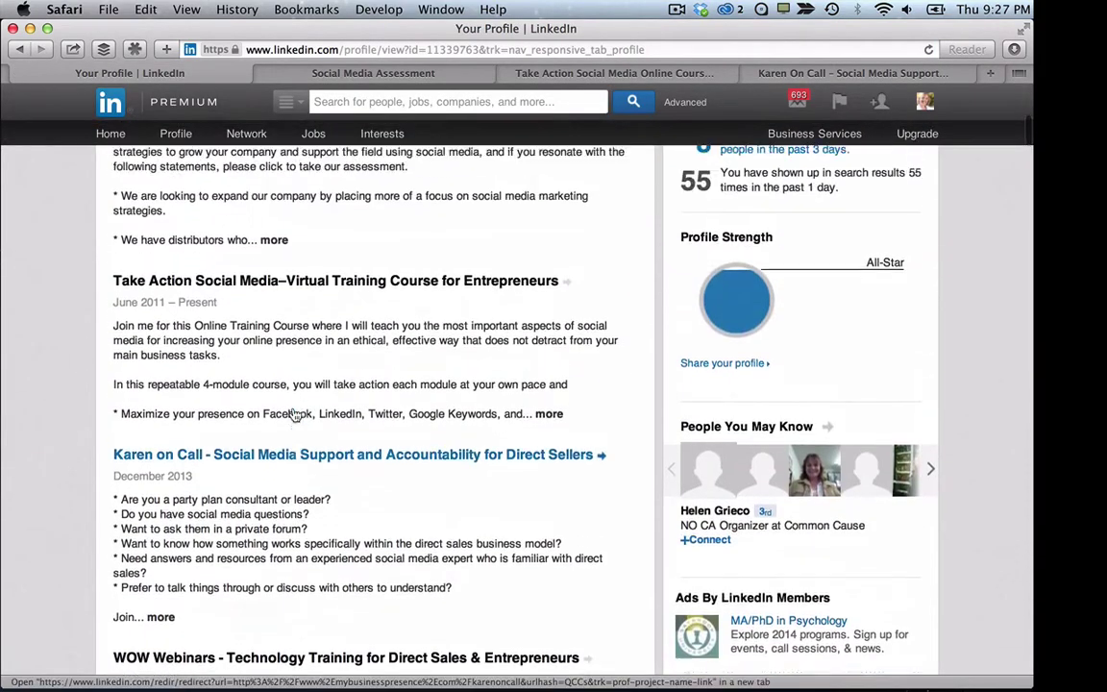
scroll(295, 415, up, 1)
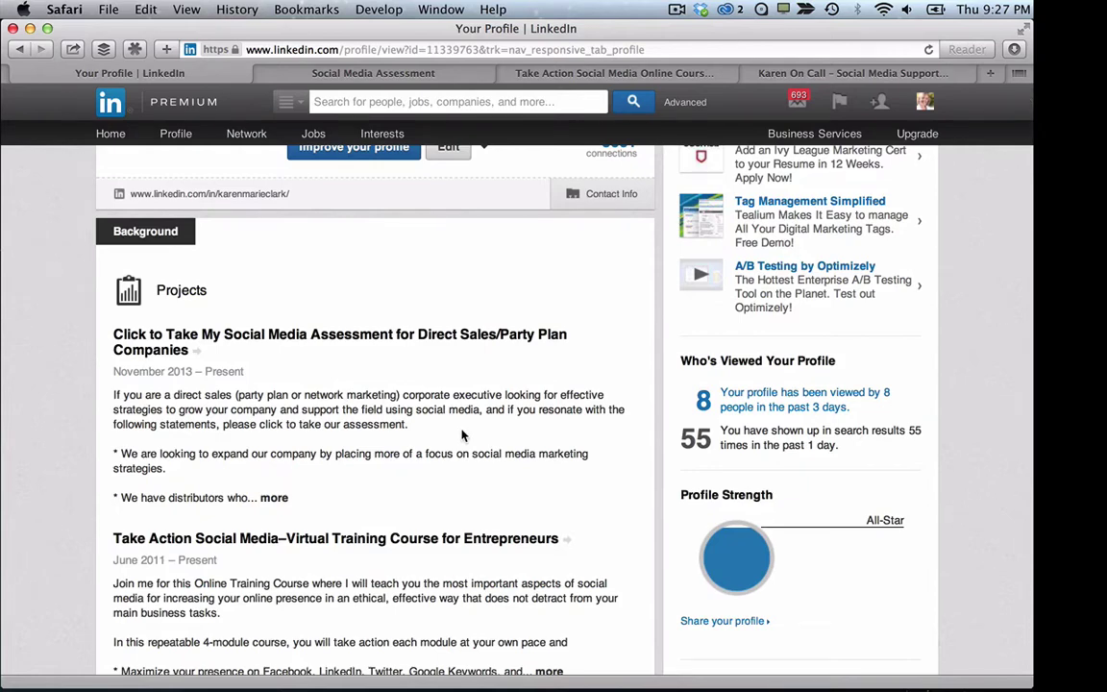
scroll(461, 436, up, 6)
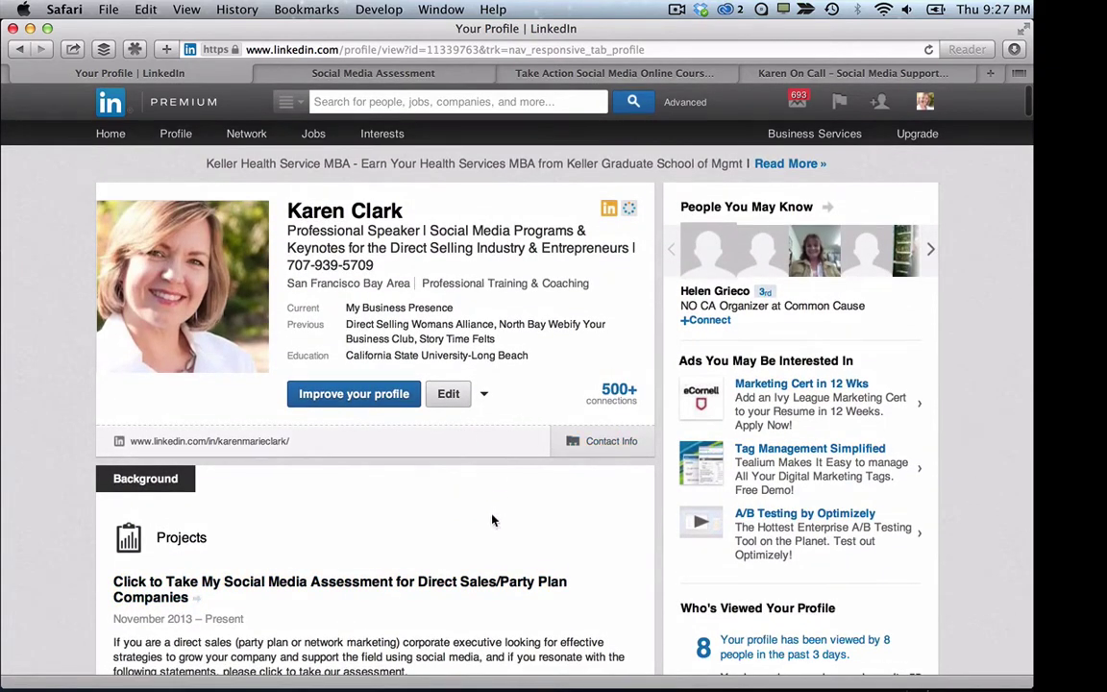
scroll(496, 523, down, 4)
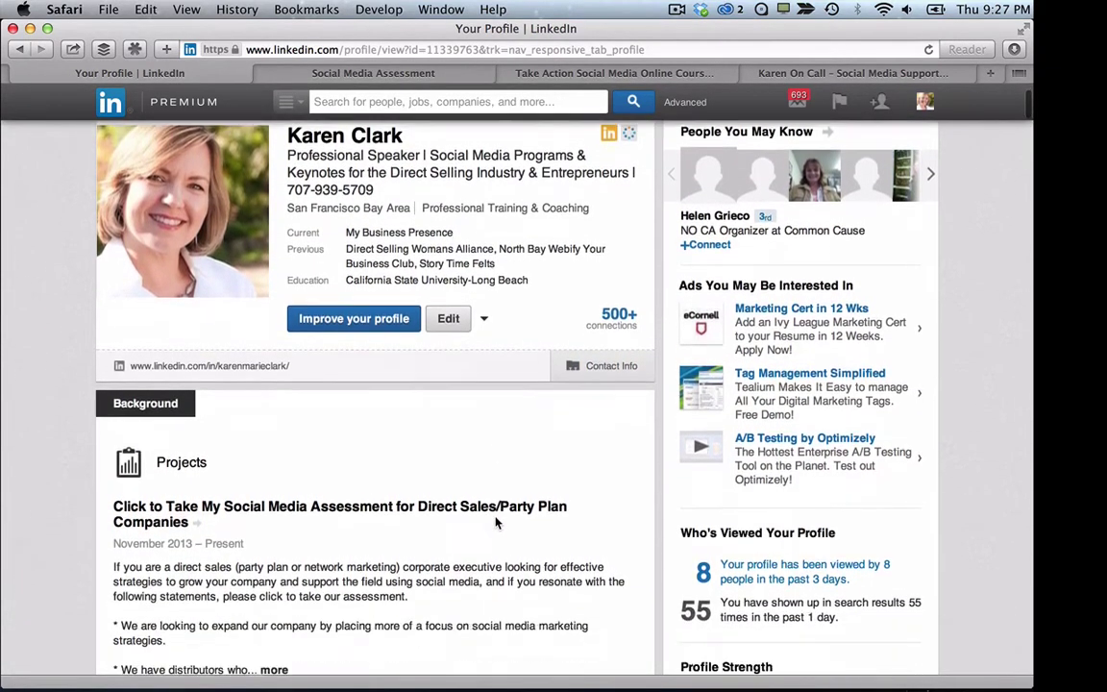
scroll(496, 519, down, 5)
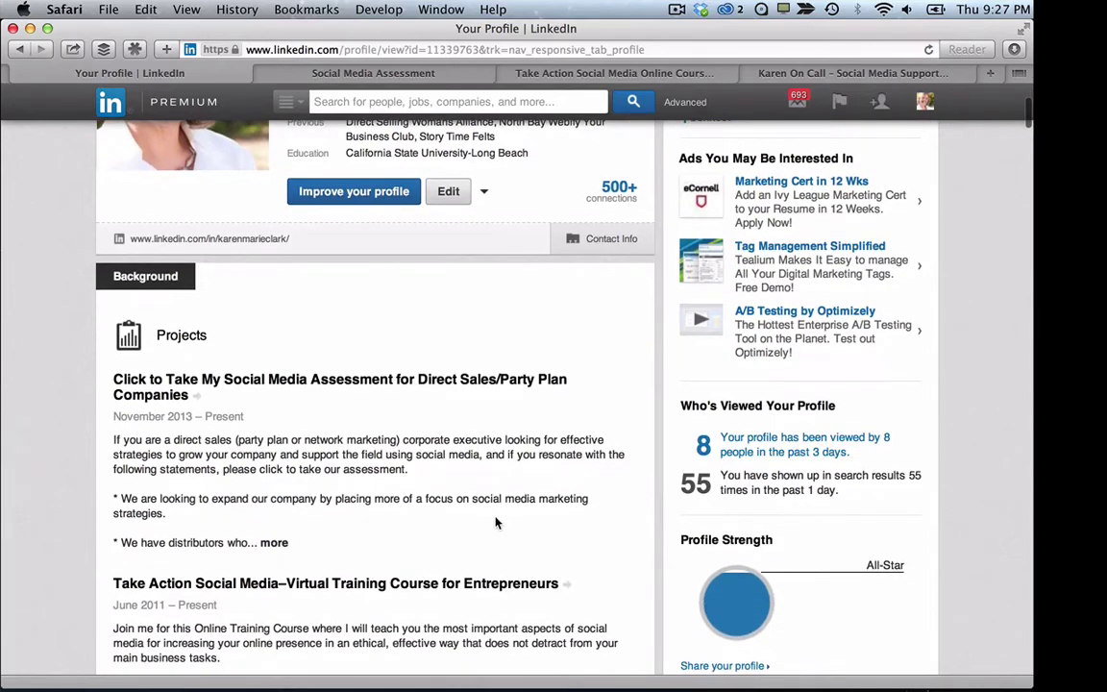
scroll(496, 523, down, 6)
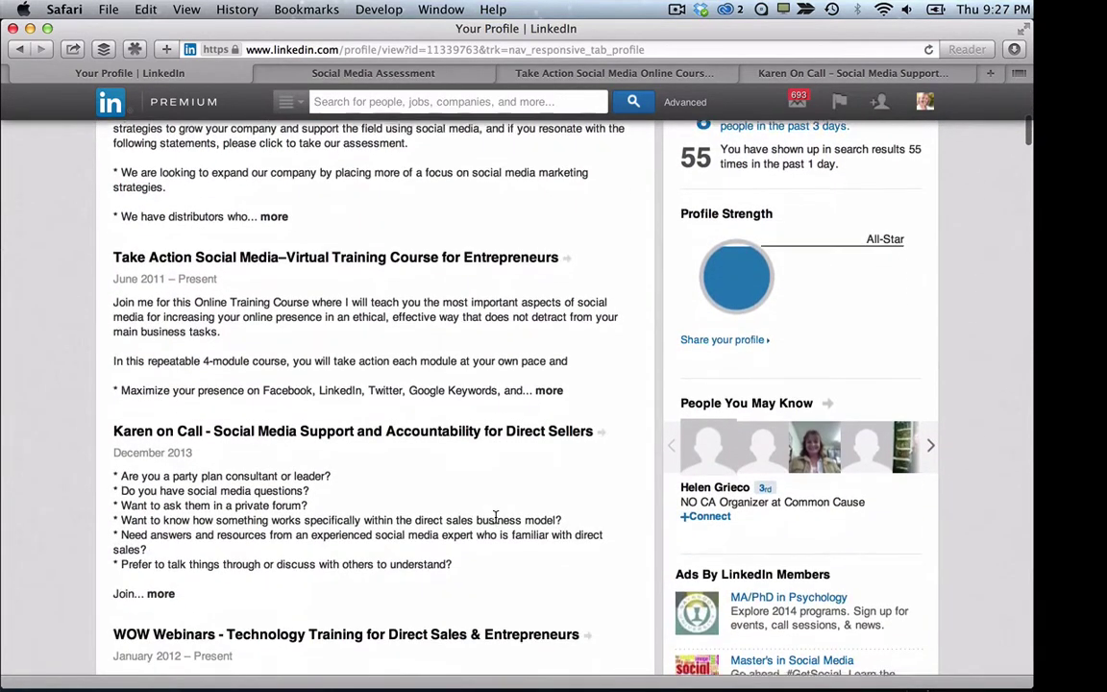
scroll(496, 522, down, 8)
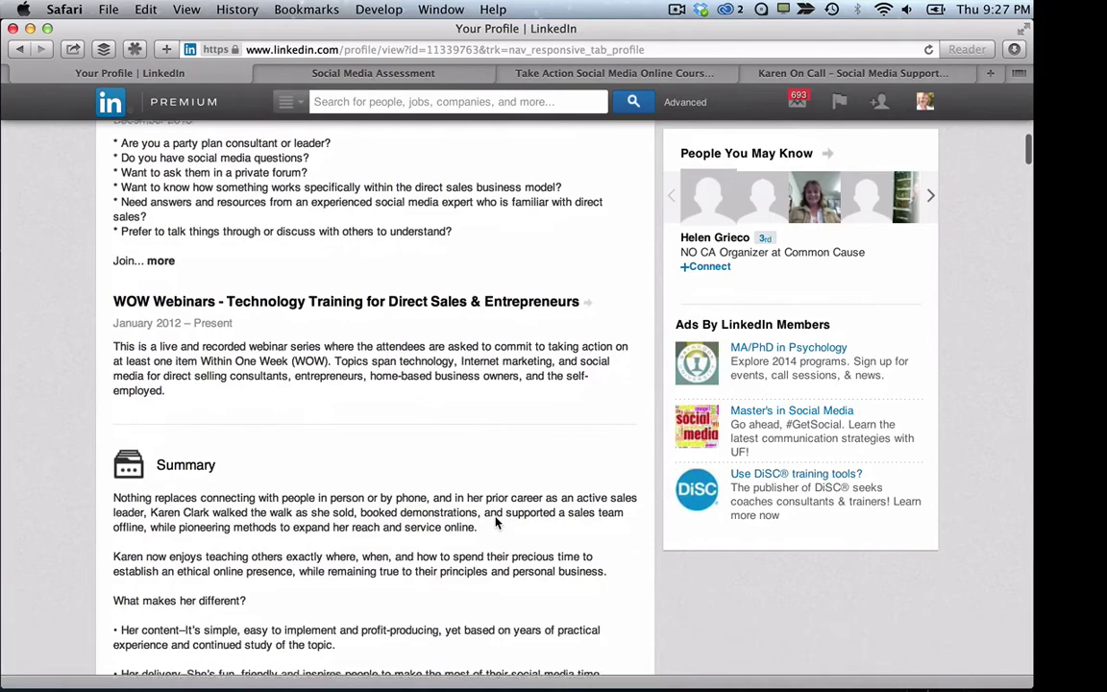
scroll(343, 494, down, 16)
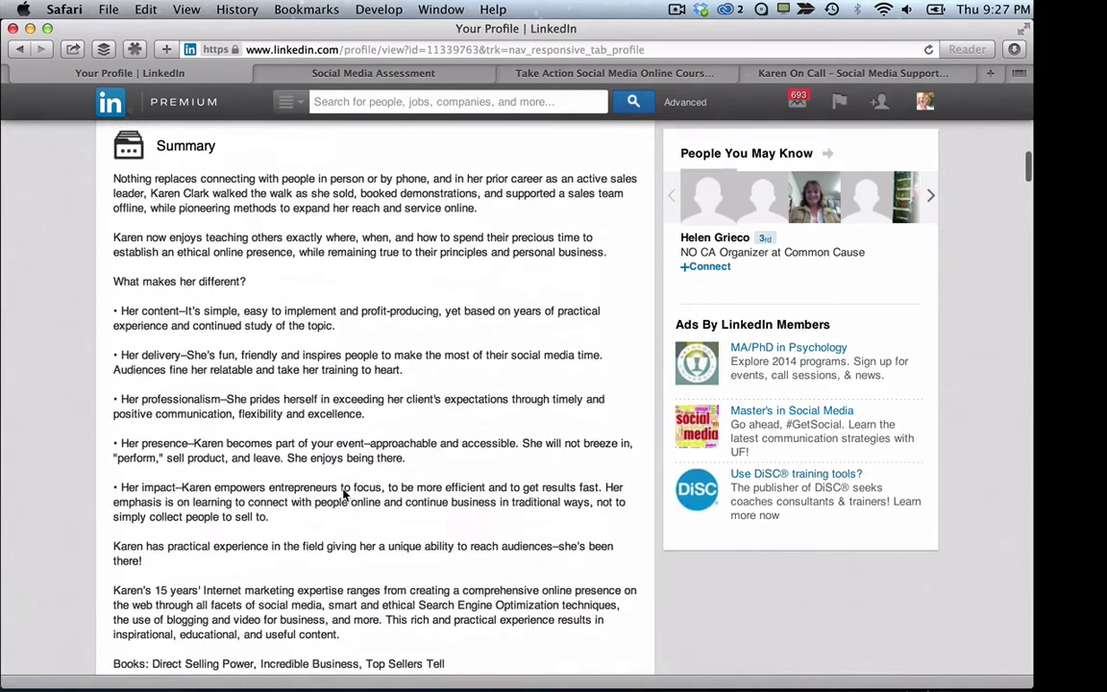
scroll(343, 493, up, 20)
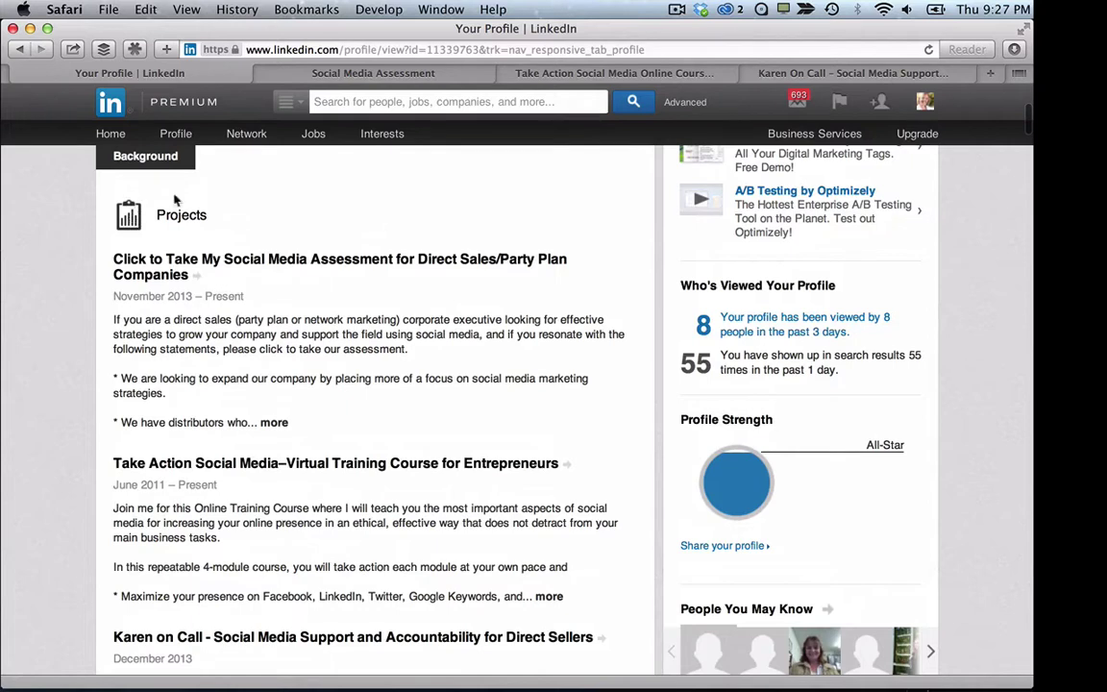
- Open the profile in edit mode and go to the Projects section under Background
mouse_move(179, 140)
click(188, 161)
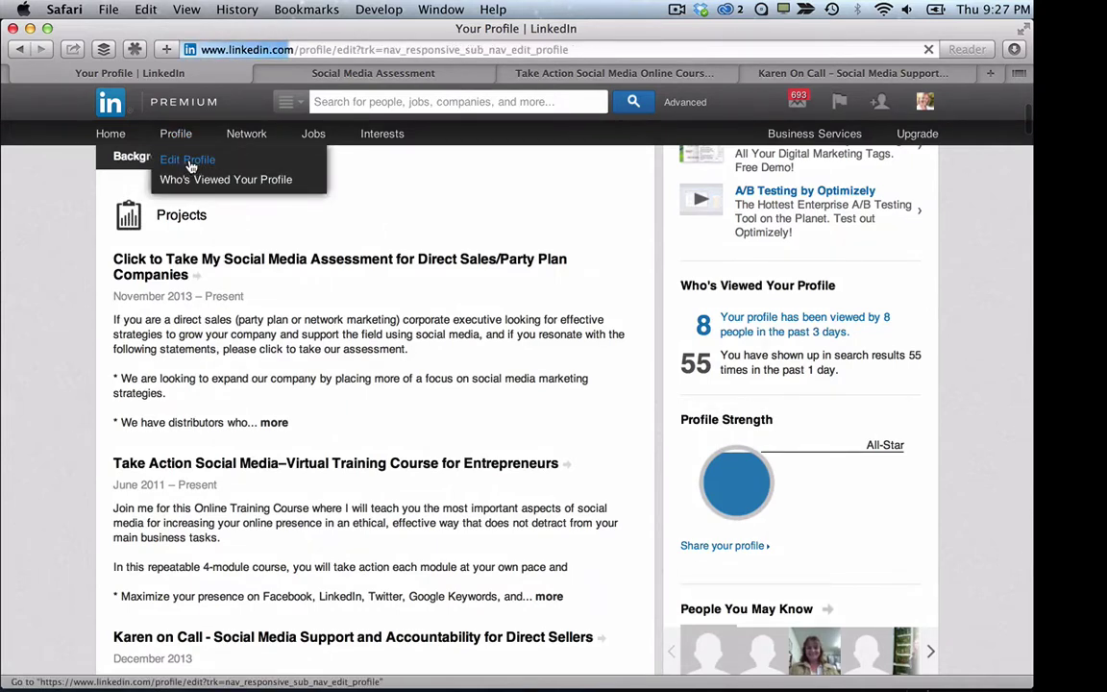
scroll(259, 427, down, 5)
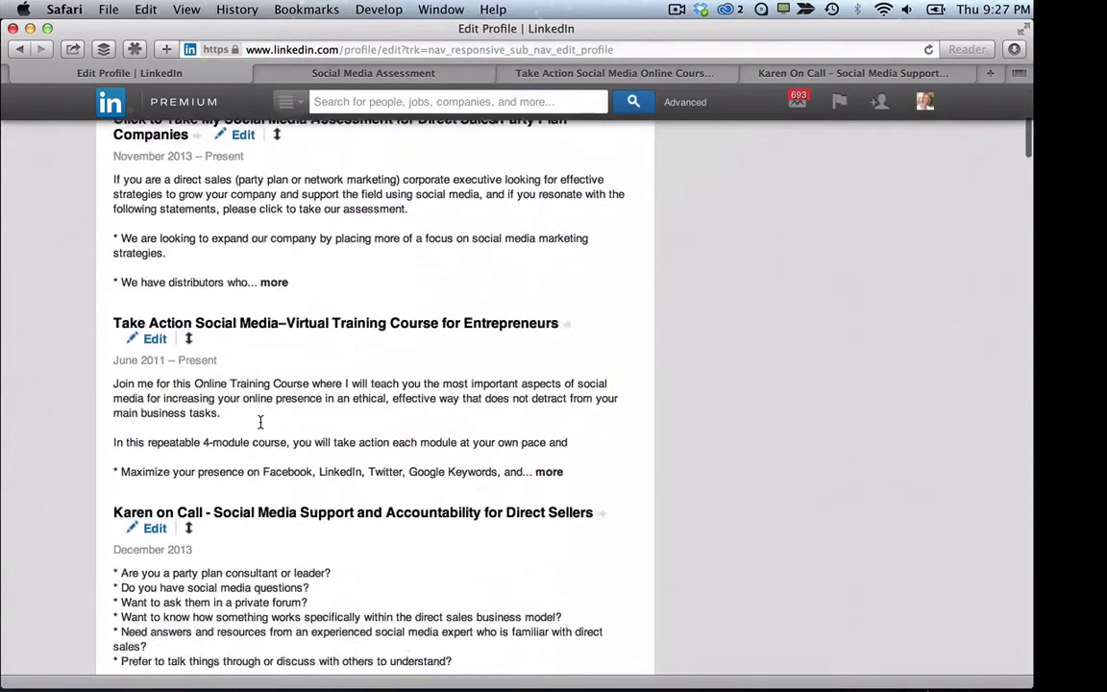
scroll(260, 427, up, 3)
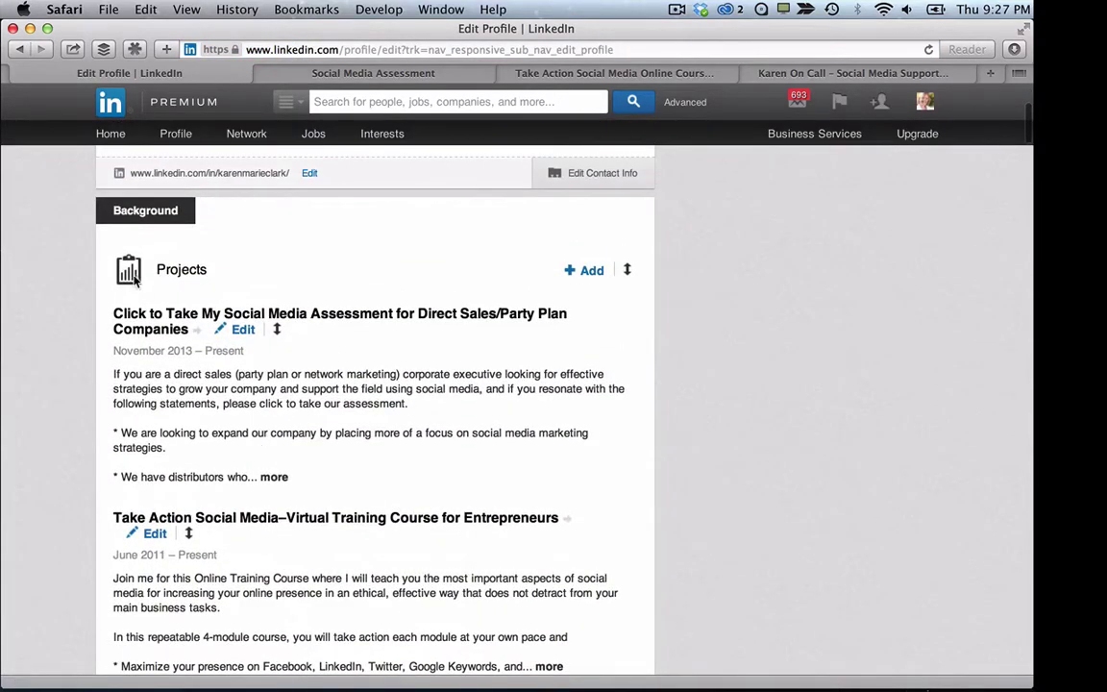
scroll(221, 557, down, 2)
scroll(230, 596, up, 2)
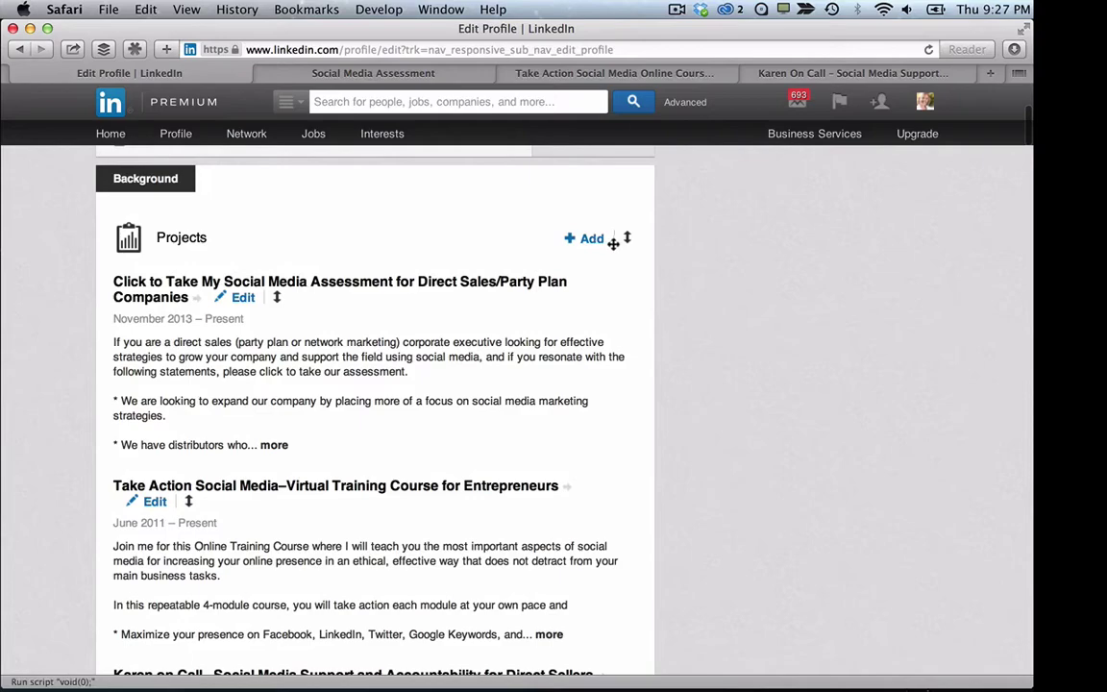
- Try to move the whole Projects section to another position within the profile's Background
click(590, 240)
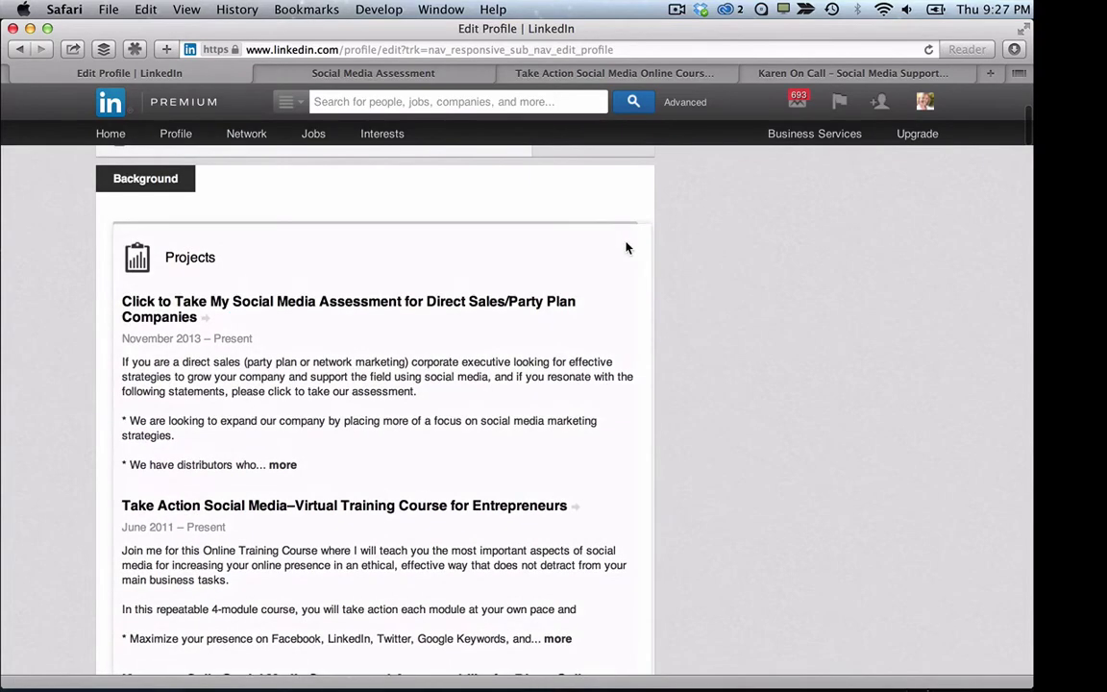
scroll(620, 308, down, 8)
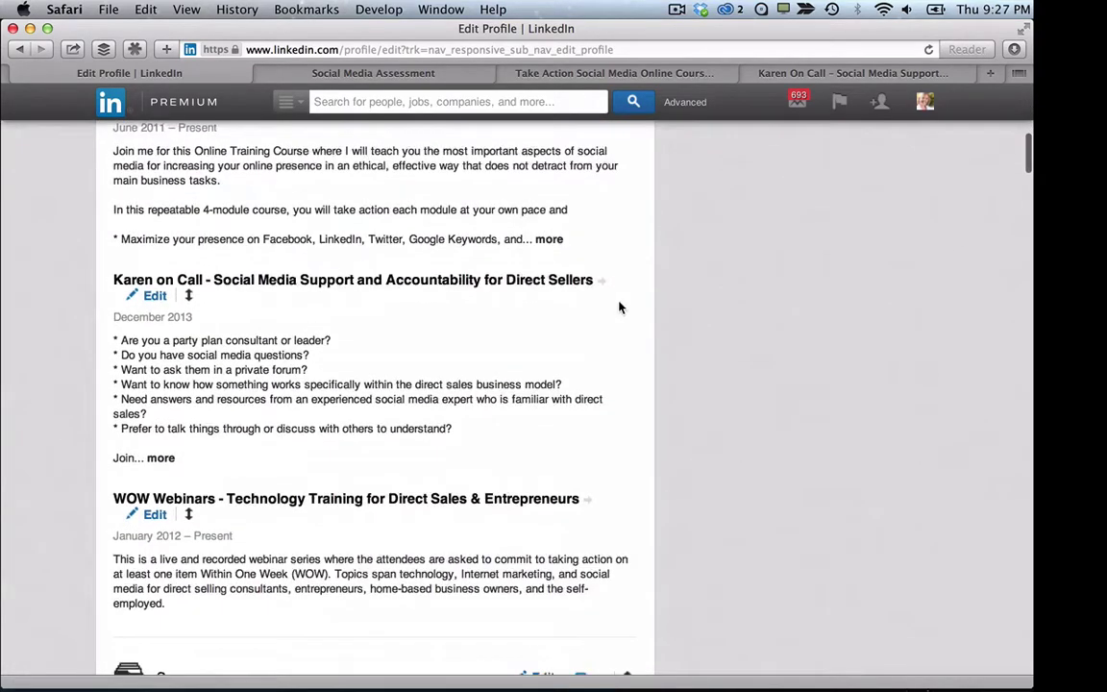
drag(626, 291, 539, 494)
- Start a new entry in the Projects section and view its Occupation options without choosing one
scroll(539, 494, up, 3)
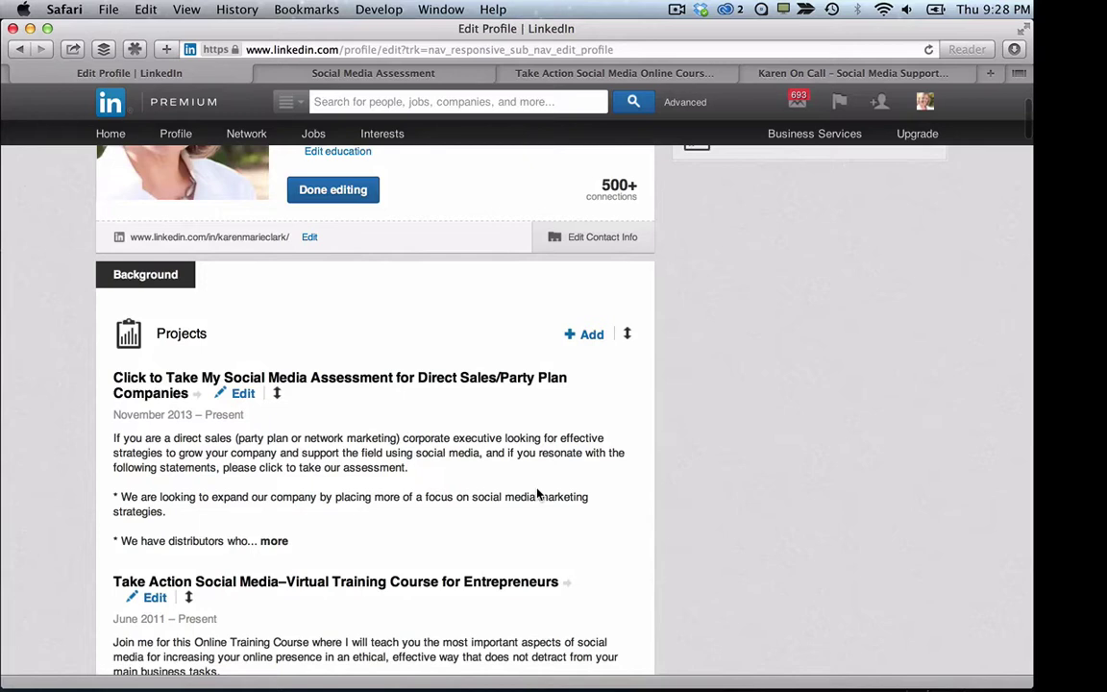
click(585, 336)
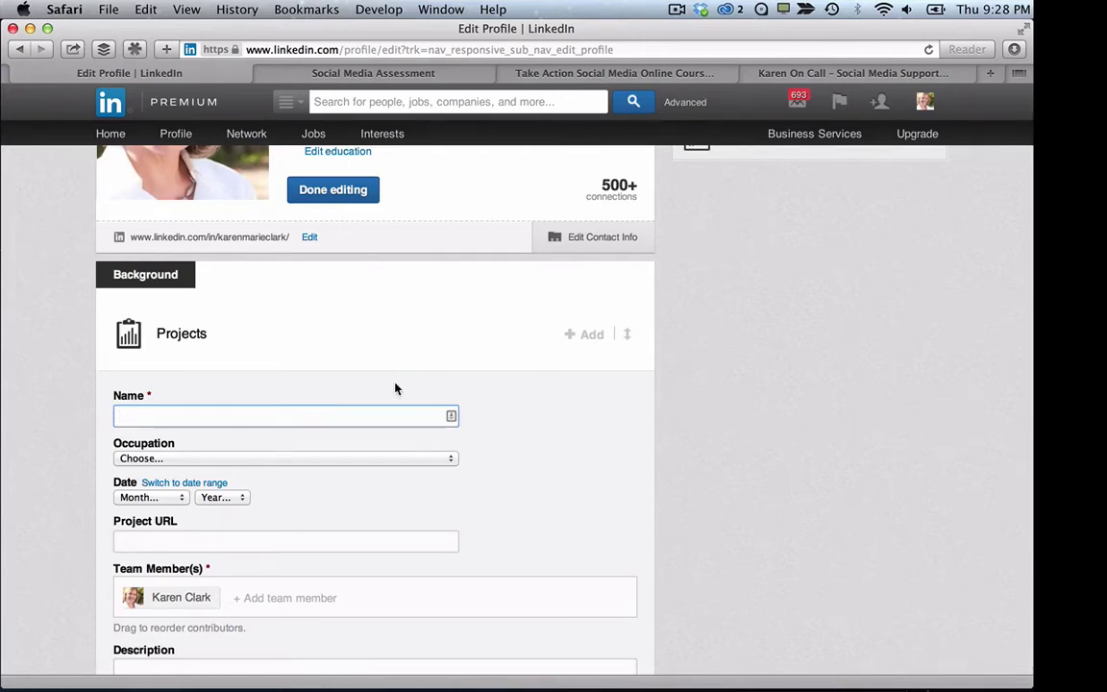
click(360, 459)
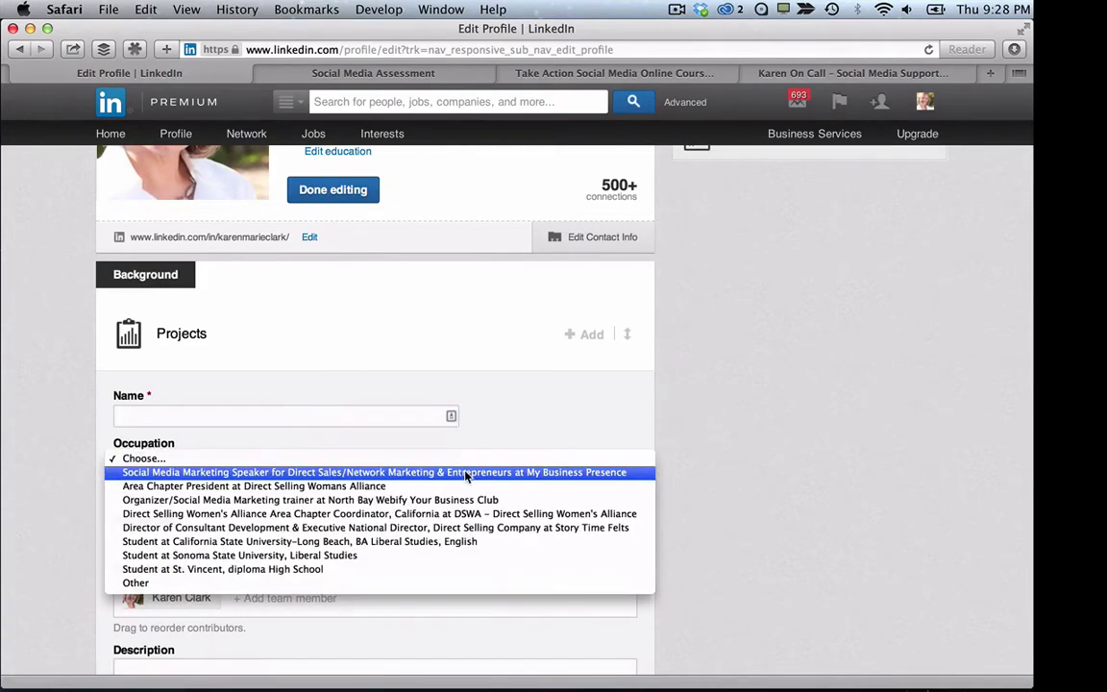
click(484, 431)
- Review the new project's Date options without choosing a month, and go to its Project URL field
scroll(485, 433, down, 2)
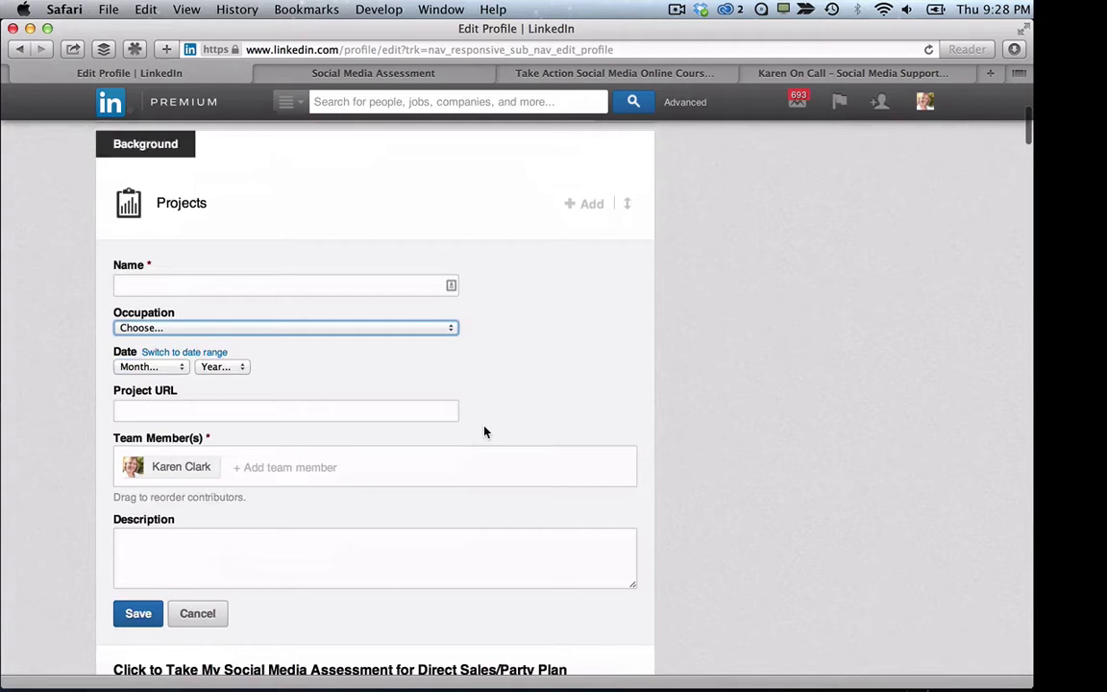
scroll(484, 433, down, 1)
click(179, 344)
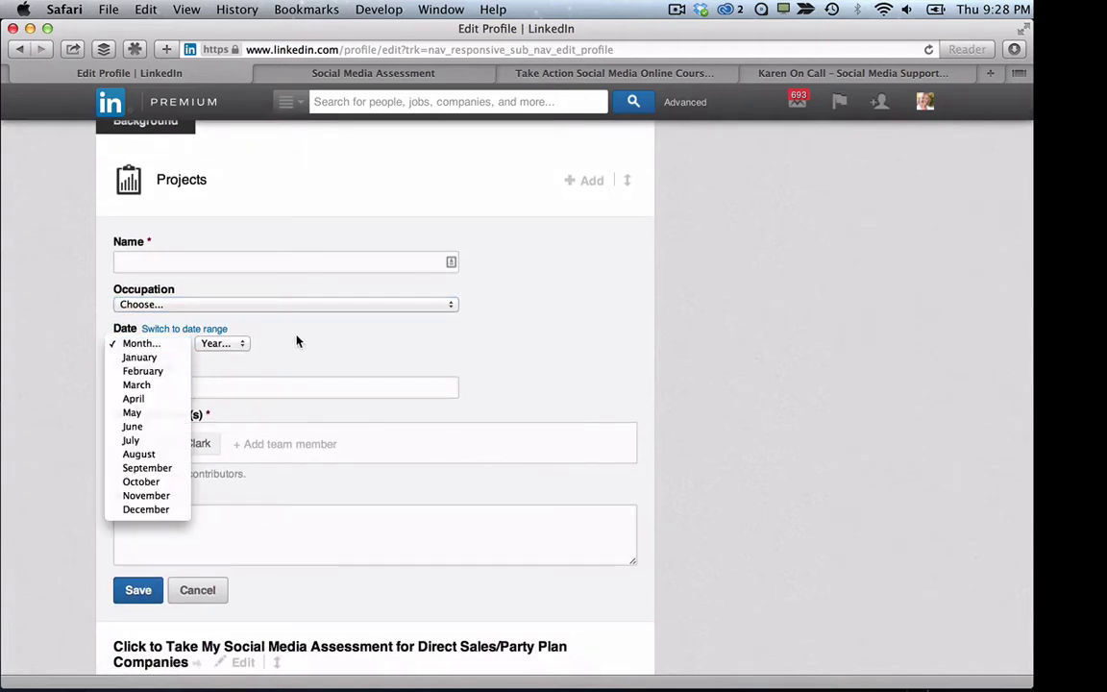
click(248, 337)
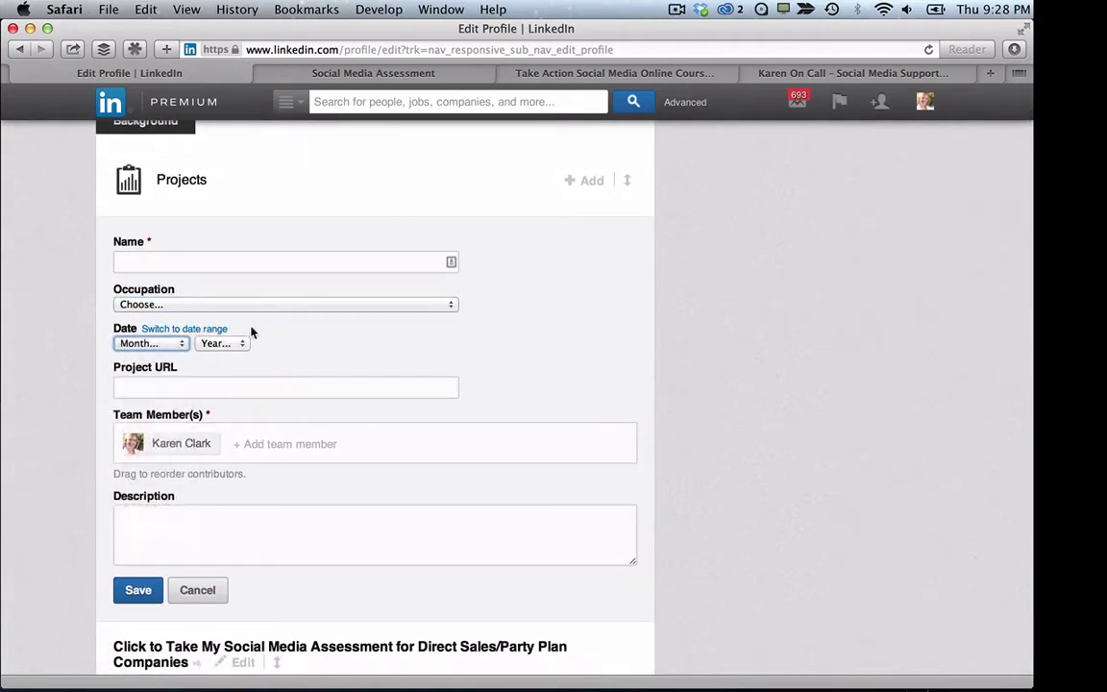
click(238, 391)
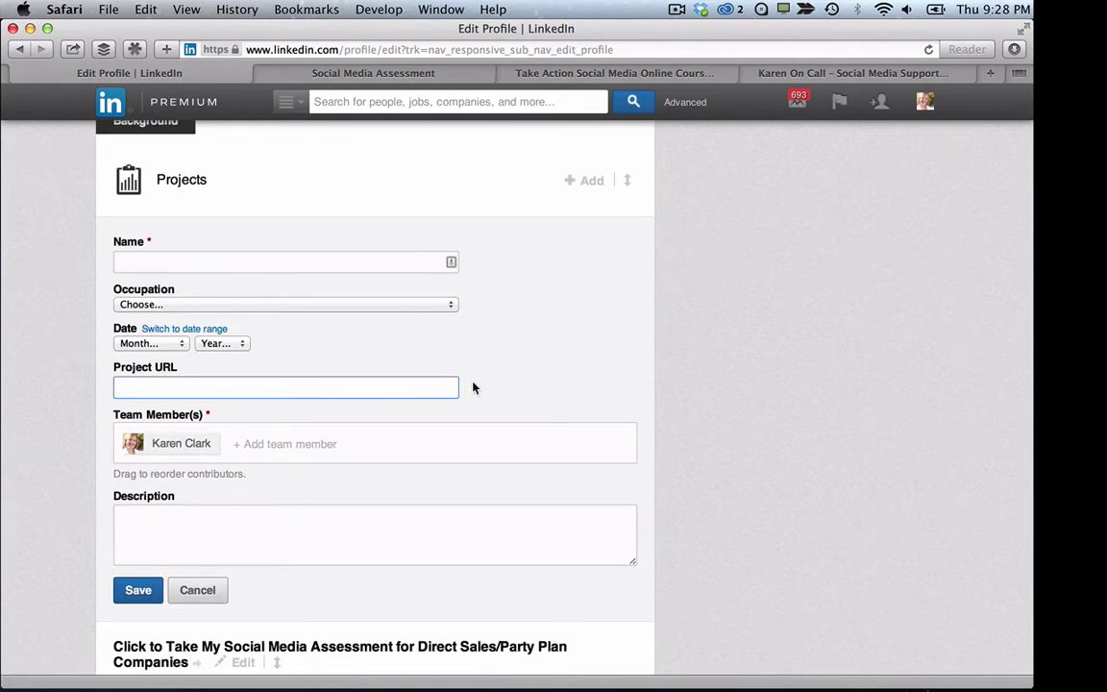
- Enlarge the Description box of the new project entry, and discard the entry without saving it
scroll(475, 389, down, 2)
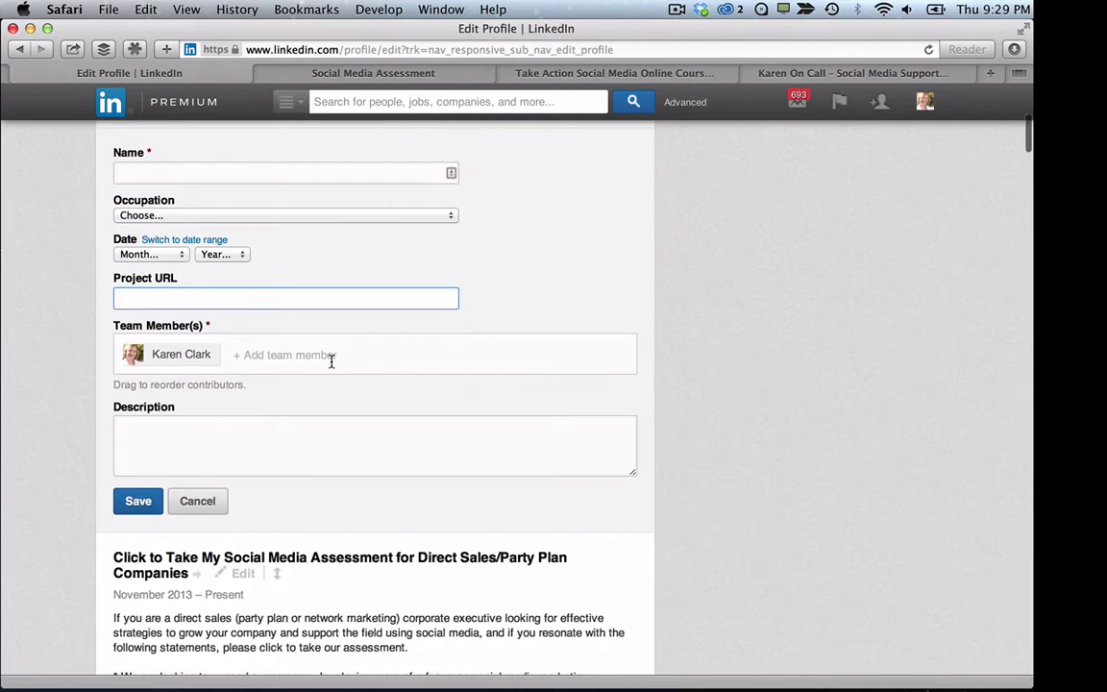
click(334, 433)
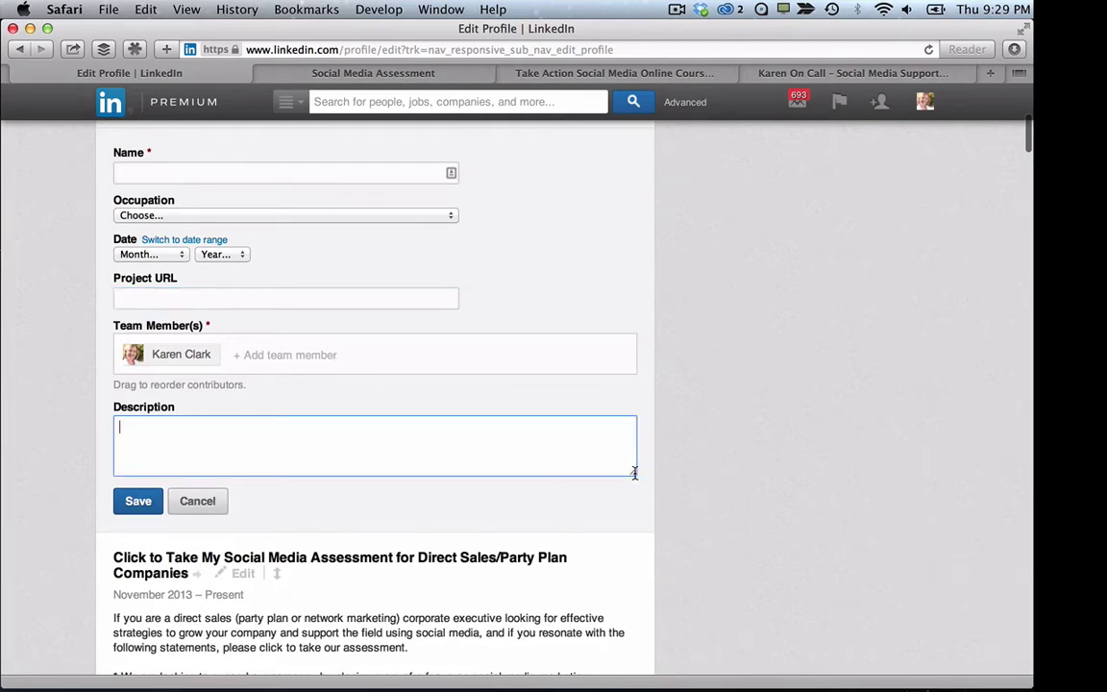
drag(632, 474, 636, 680)
scroll(569, 561, down, 5)
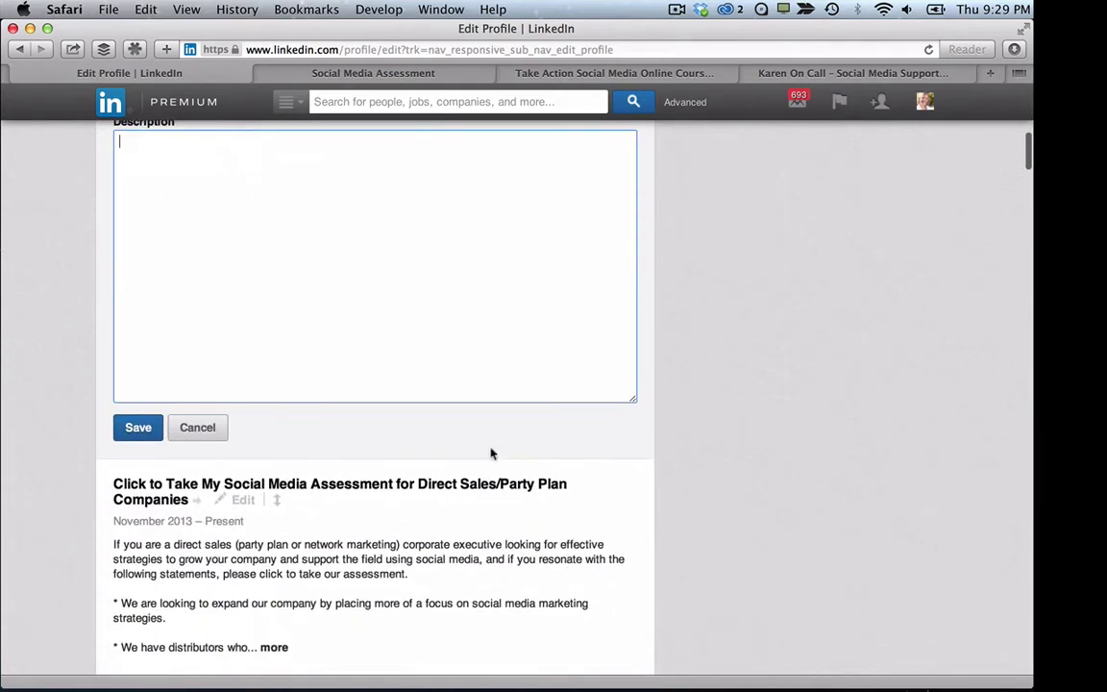
- Return to the regular profile view and expand the full description of the Social Media Assessment project
scroll(360, 385, down, 10)
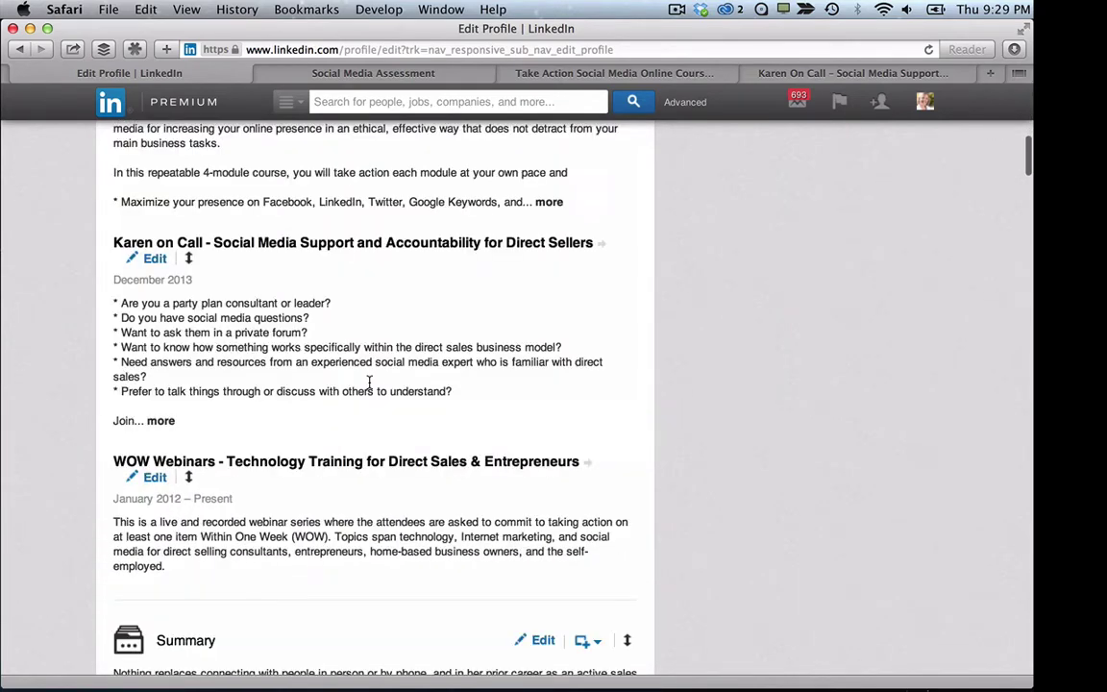
scroll(369, 383, up, 10)
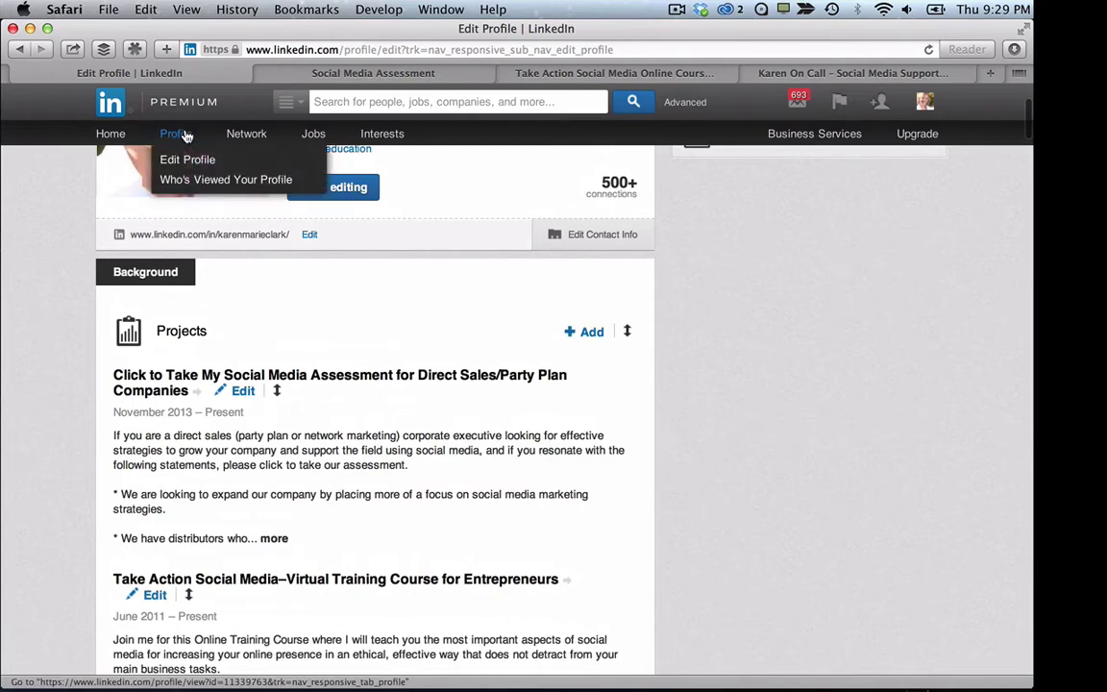
click(183, 136)
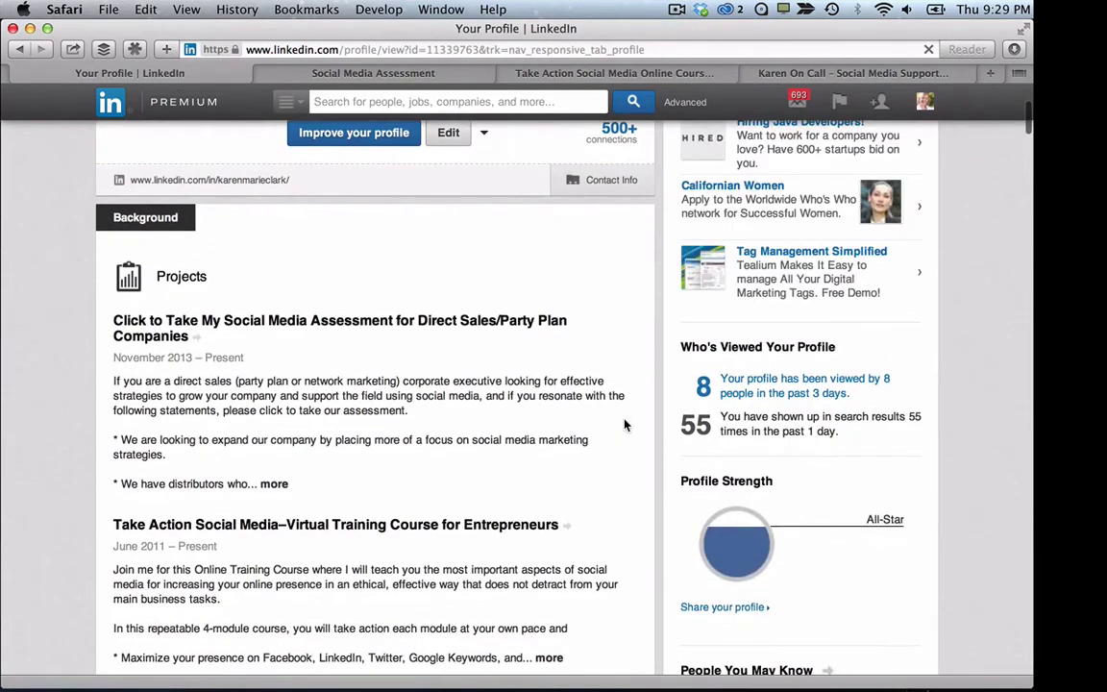
click(274, 484)
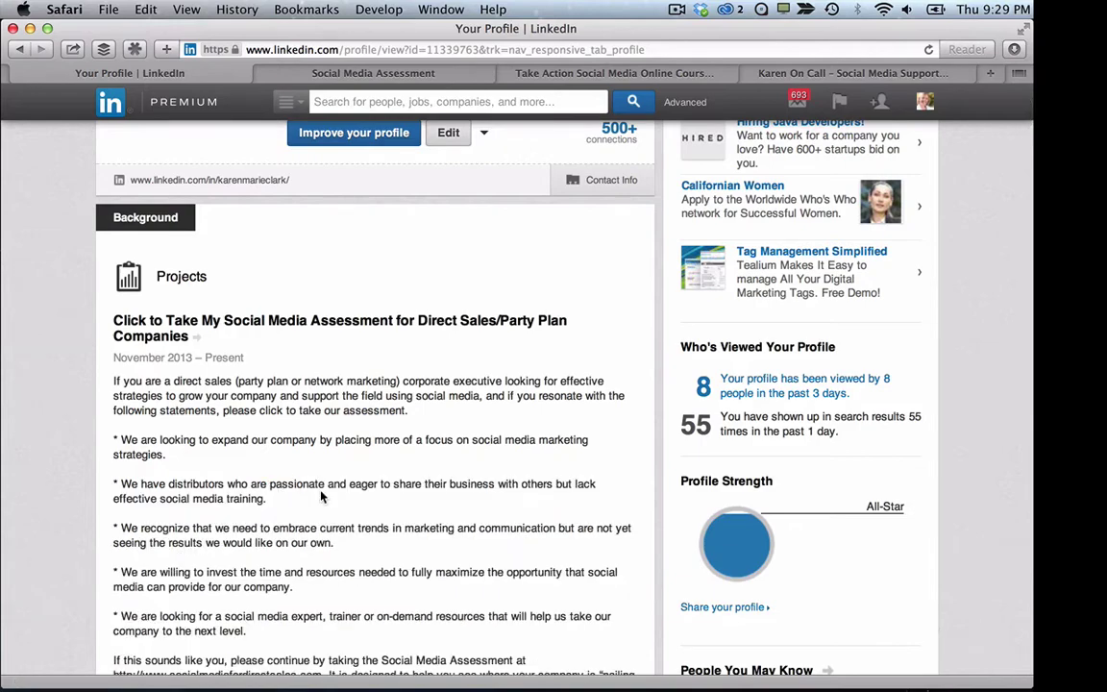
- Read the expanded Social Media Assessment description and the other project entries through WOW Webinars
scroll(322, 496, down, 5)
scroll(322, 496, up, 3)
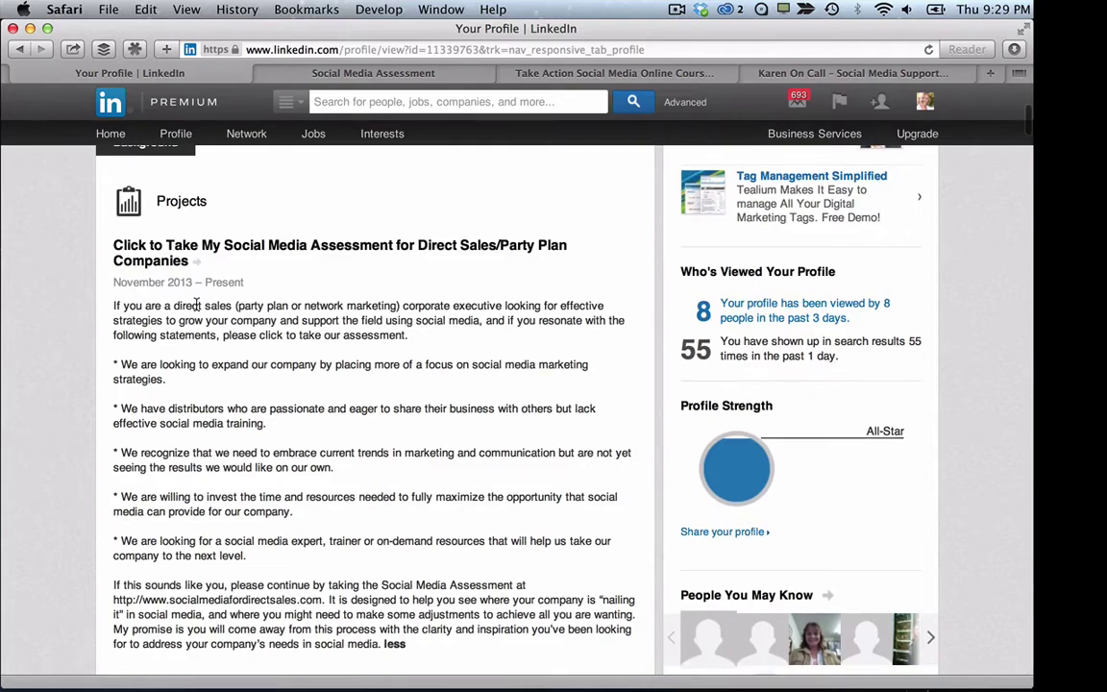
scroll(198, 301, down, 1)
scroll(222, 272, down, 10)
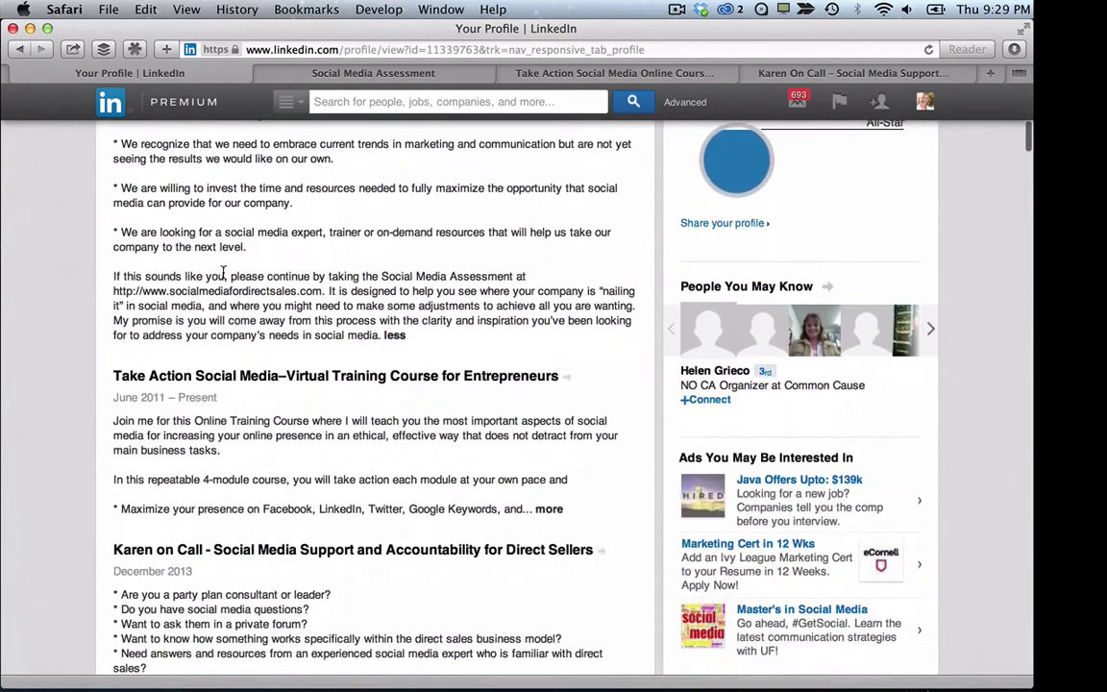
scroll(198, 360, down, 5)
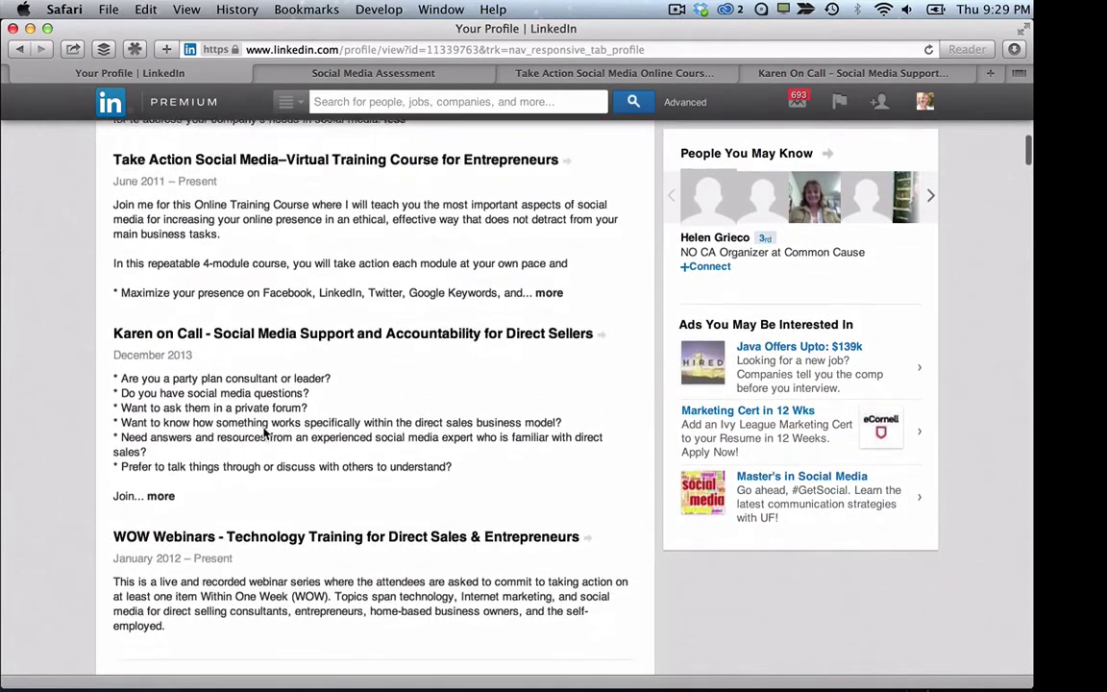
scroll(265, 425, up, 15)
scroll(265, 431, up, 5)
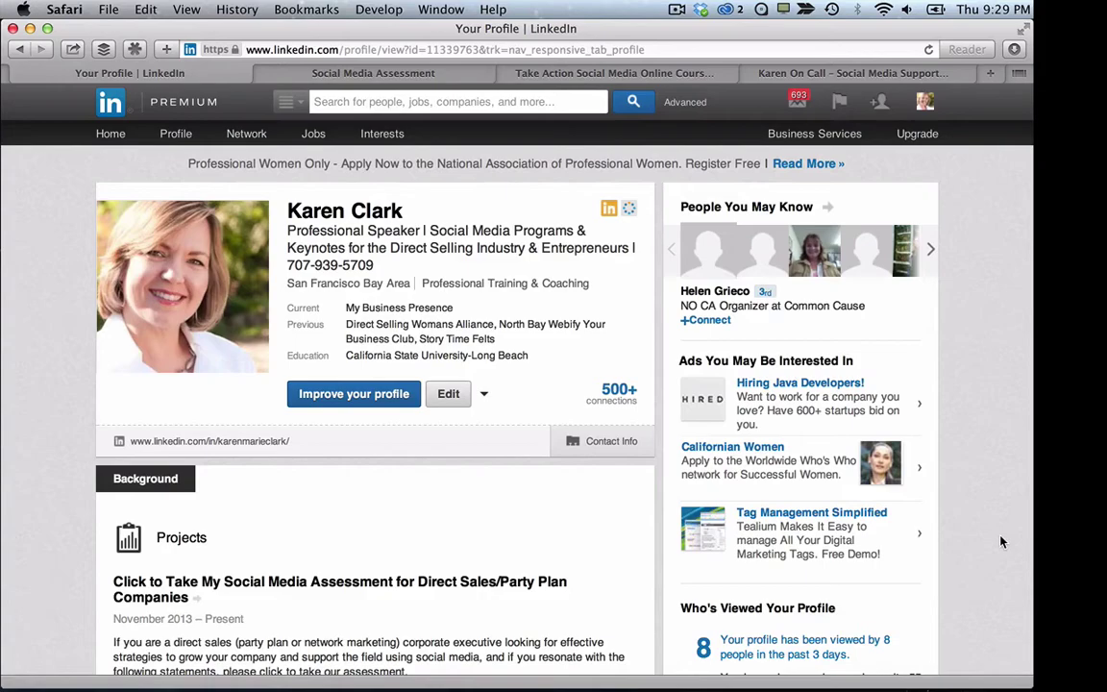
scroll(1001, 542, down, 3)
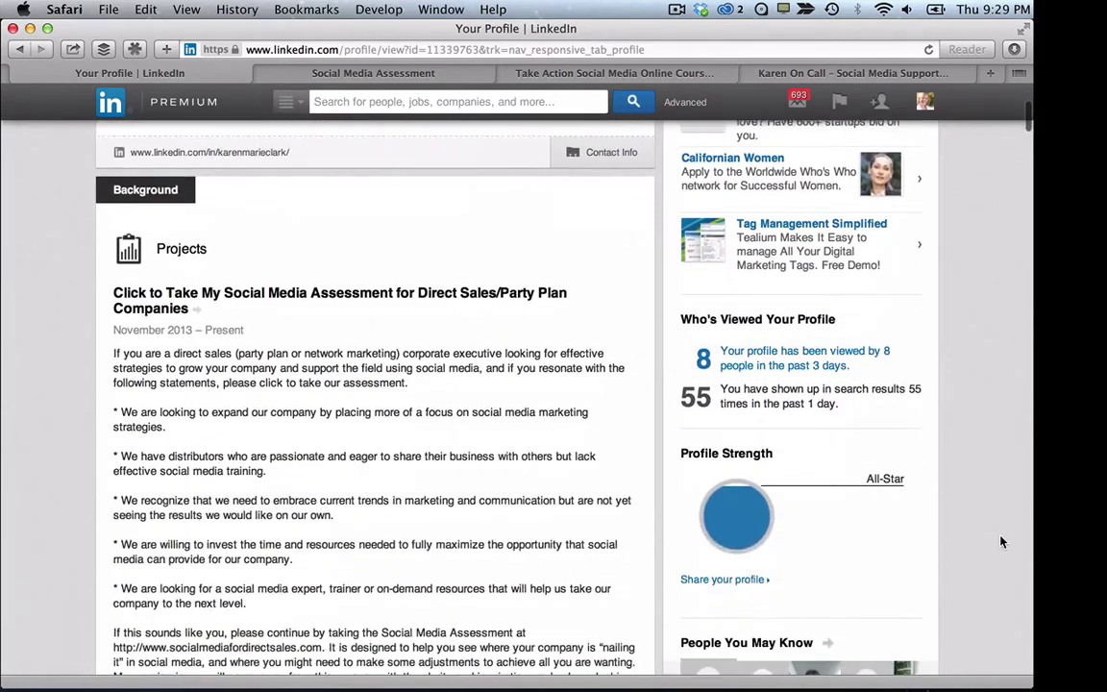
scroll(1001, 542, down, 5)
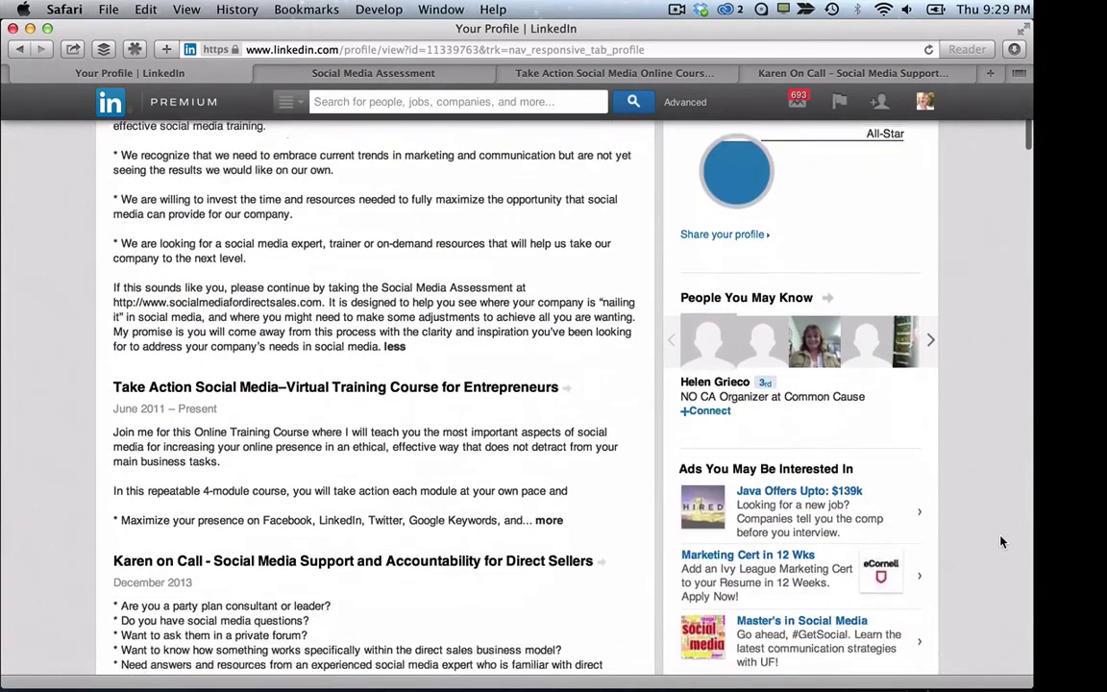
scroll(1001, 542, up, 8)
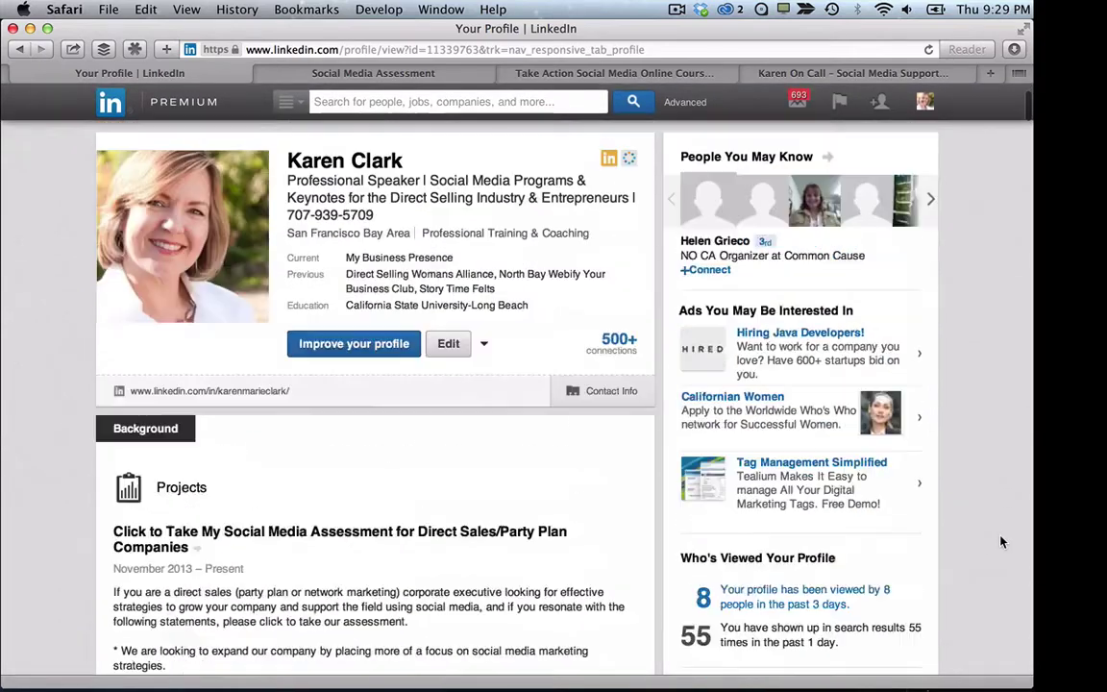
scroll(1000, 542, up, 2)
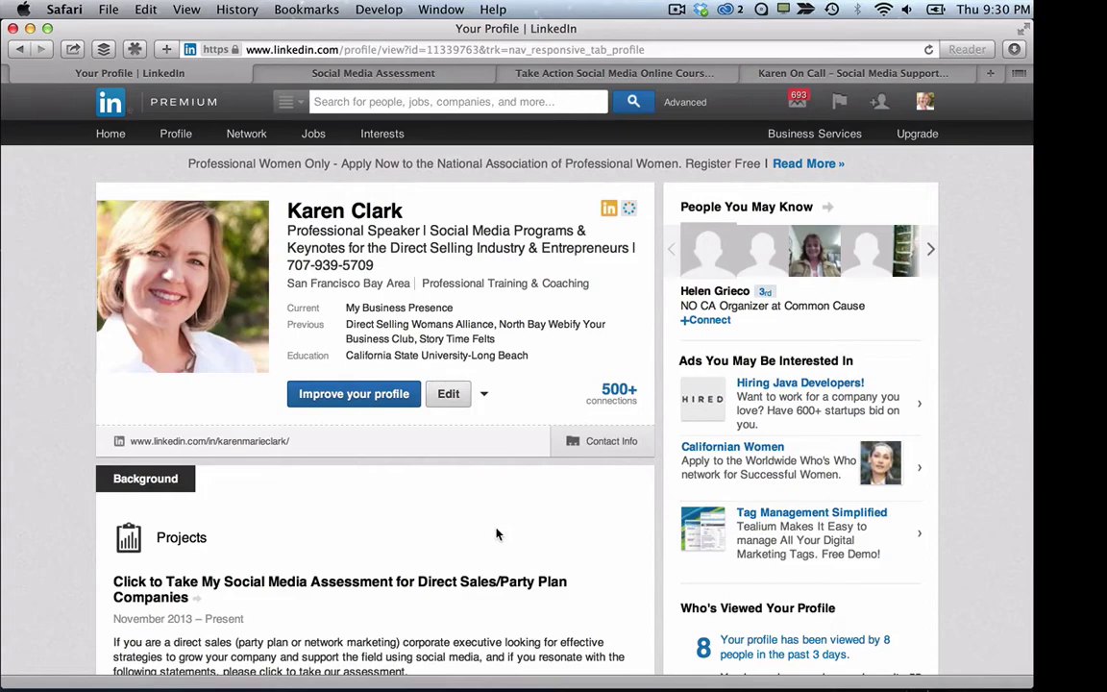
scroll(497, 535, down, 3)
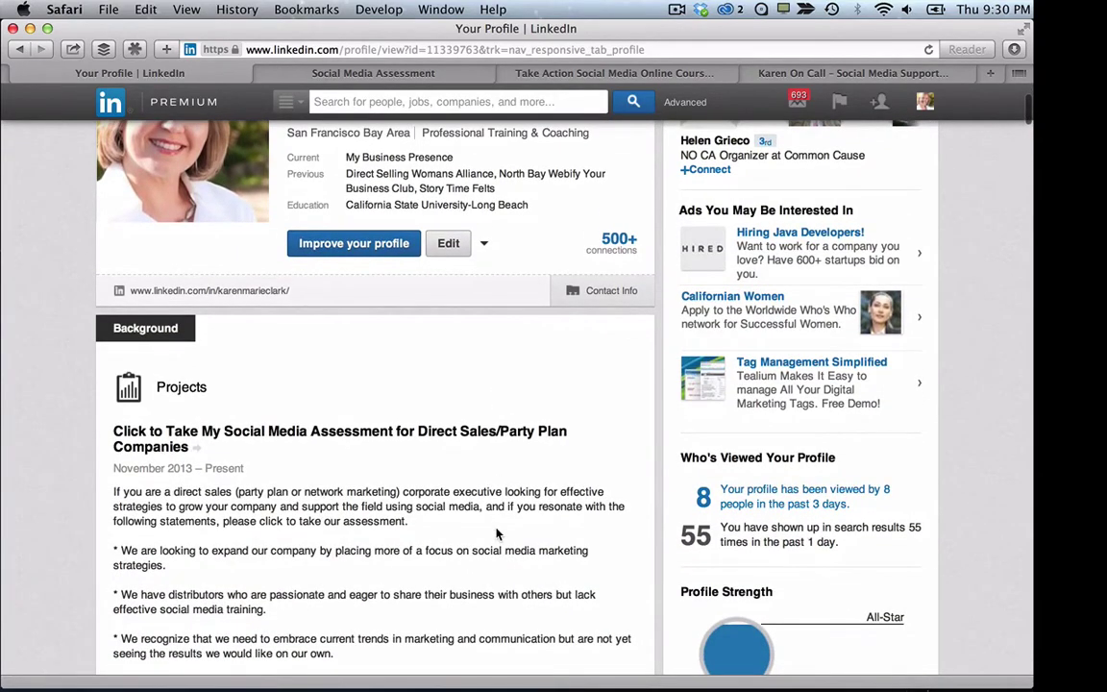
scroll(497, 535, down, 3)
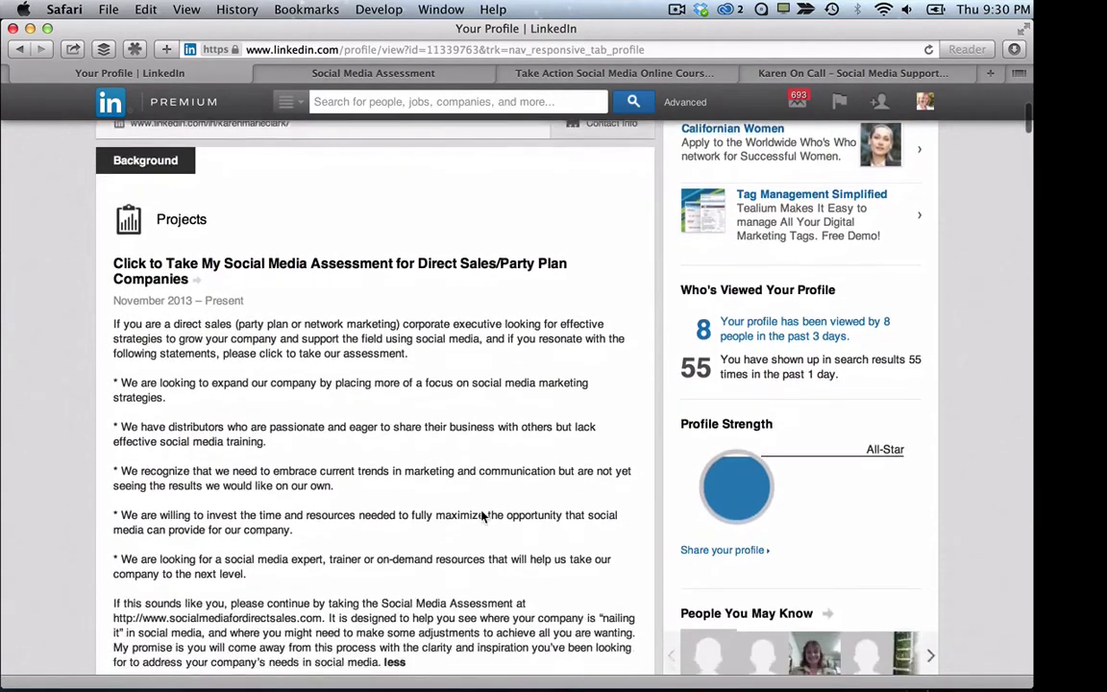
scroll(486, 518, up, 6)
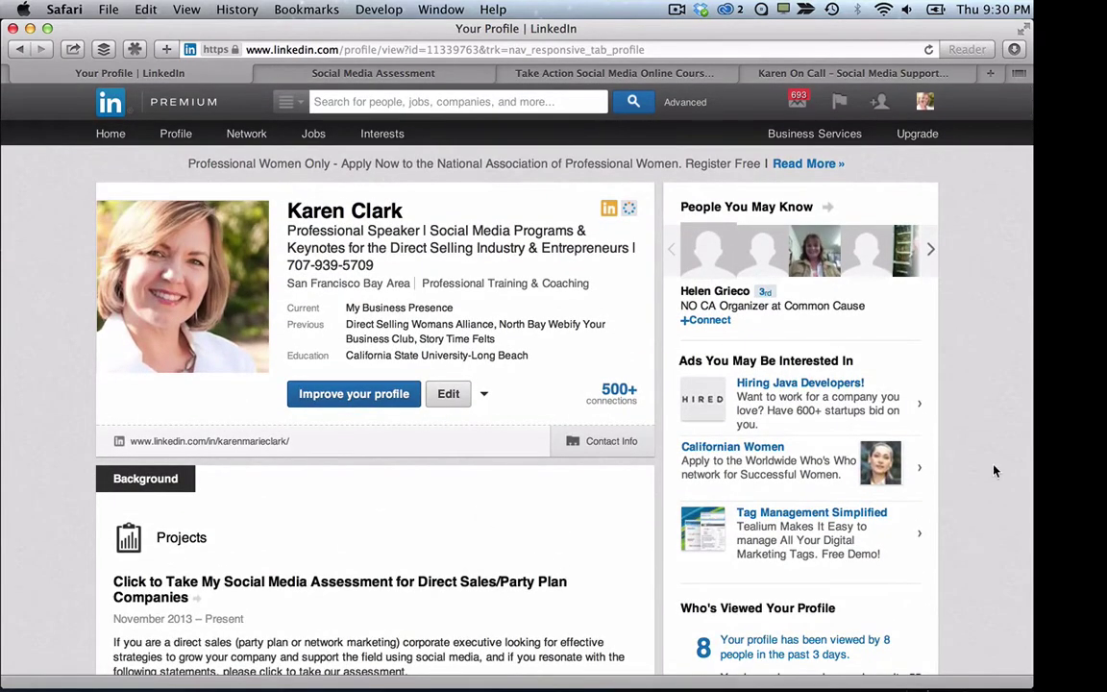